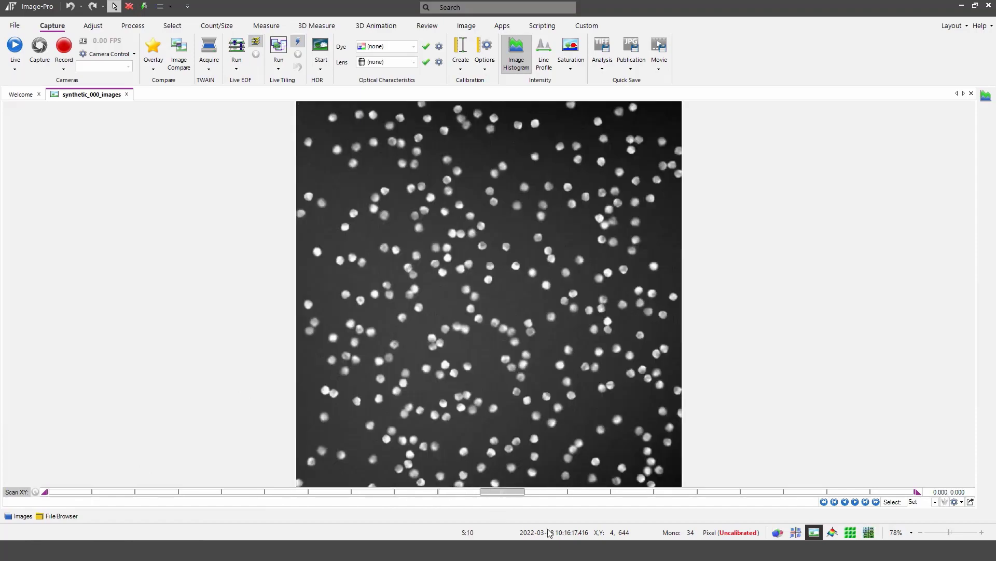
- Browse the image set's scan positions and load the default Object Count protocol from the Essentials collection
left_click_drag(178, 495, 154, 494)
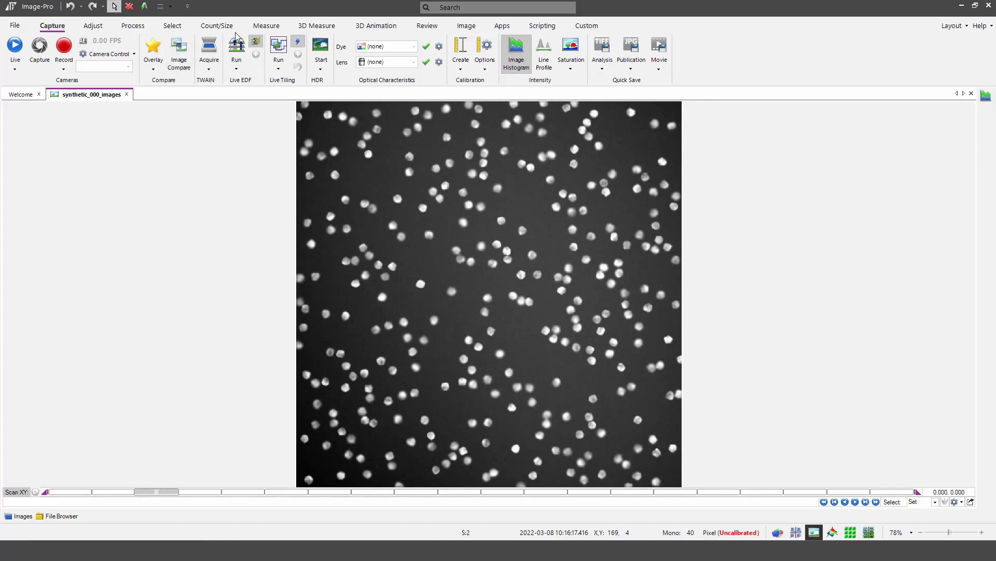
left_click(216, 25)
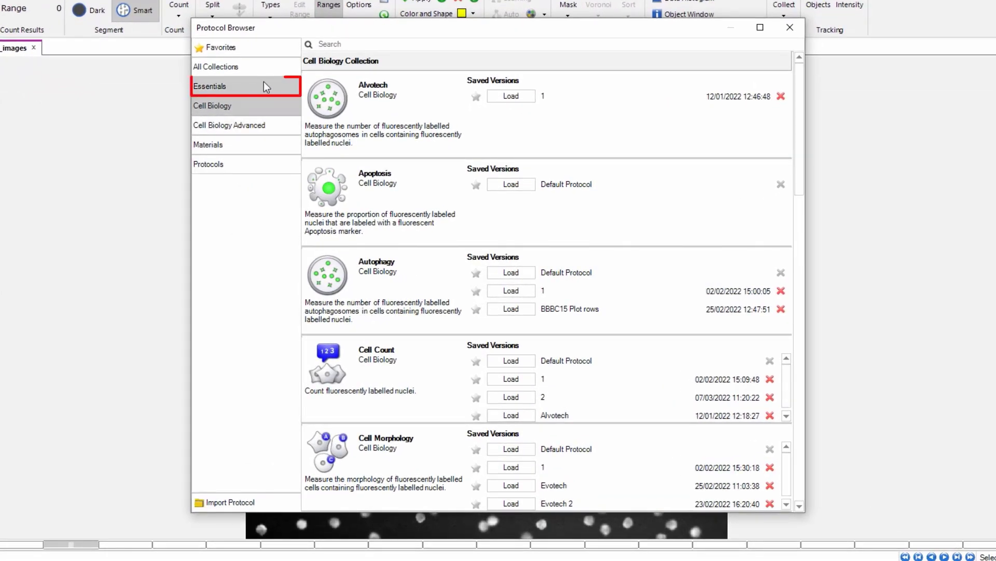
left_click(264, 83)
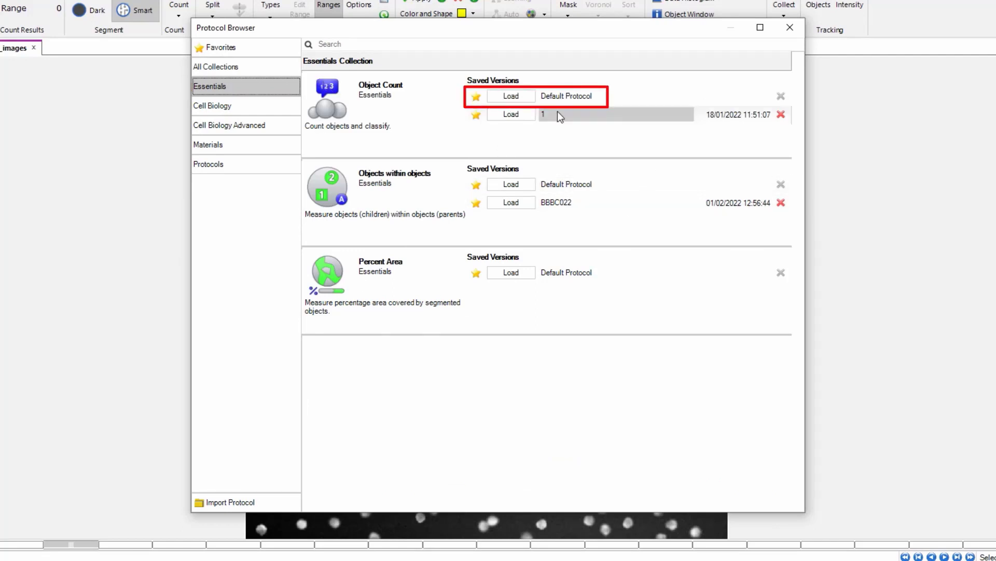
left_click(511, 96)
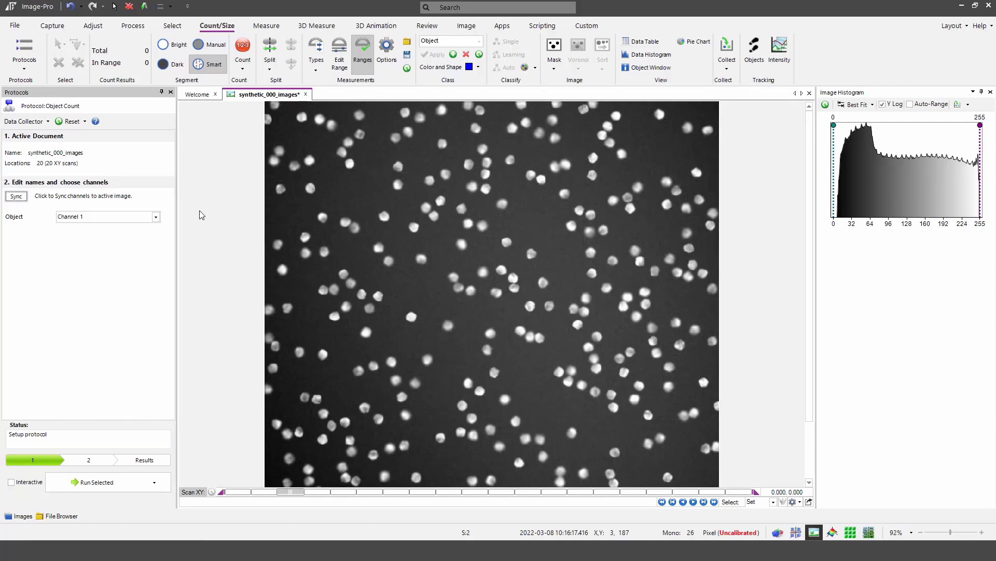
- Assign Channel 1 to Object, enable interactive mode and advance to the segmentation setup
left_click(156, 216)
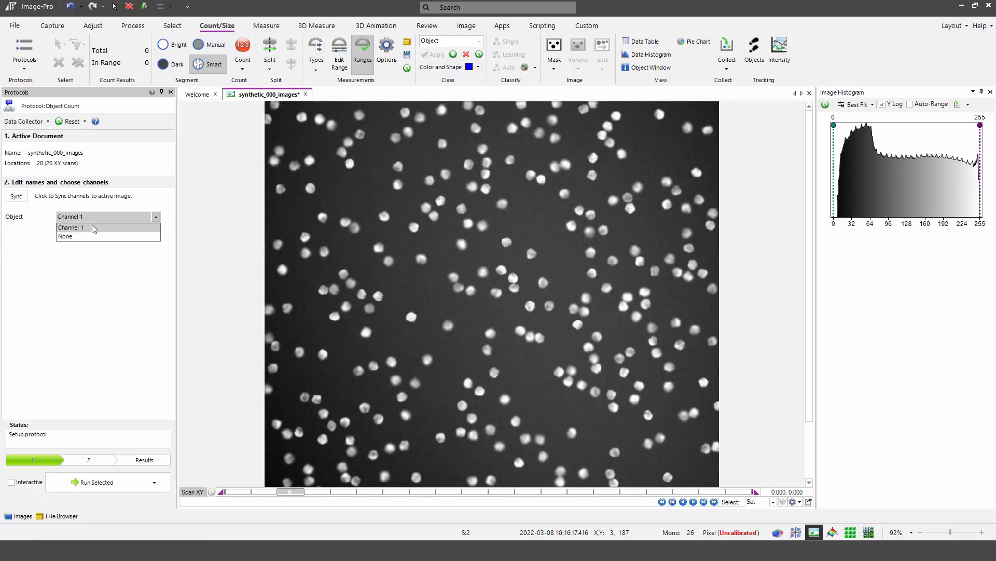
left_click(92, 224)
left_click(188, 218)
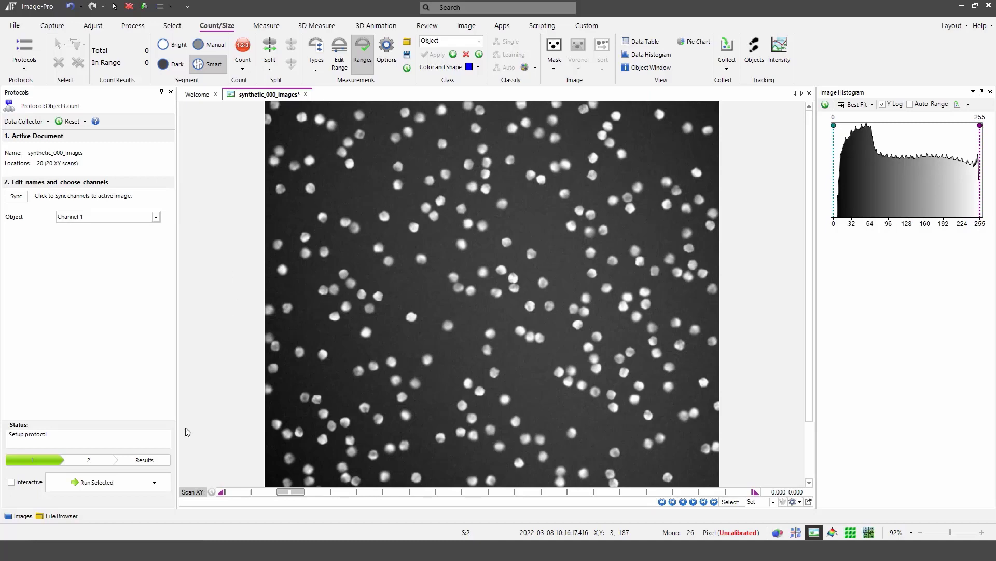
left_click(11, 482)
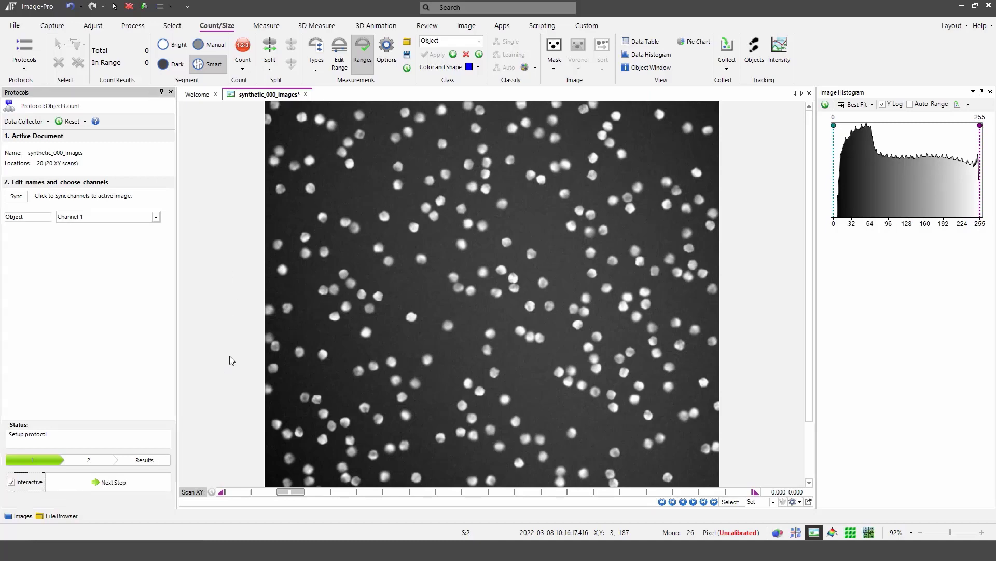
left_click(95, 486)
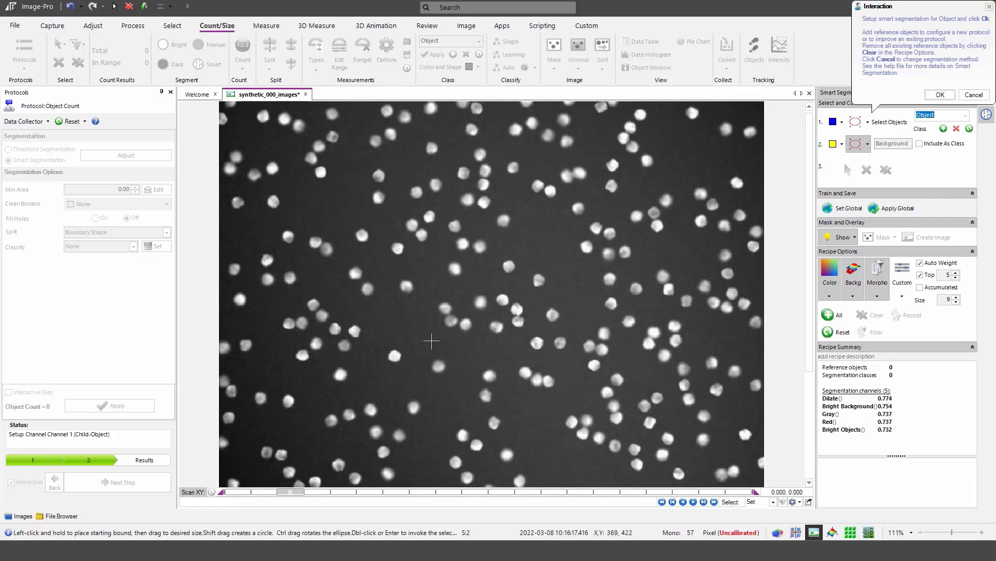
- Mark two bright cells near the image's lower-left corner as reference objects for smart segmentation
scroll(381, 350, "up", 4)
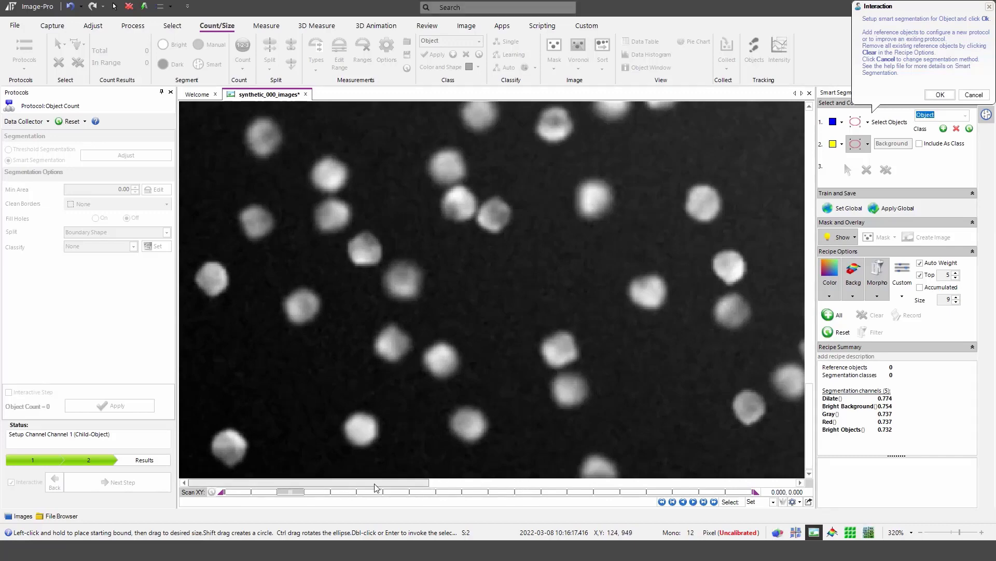
left_click(856, 122)
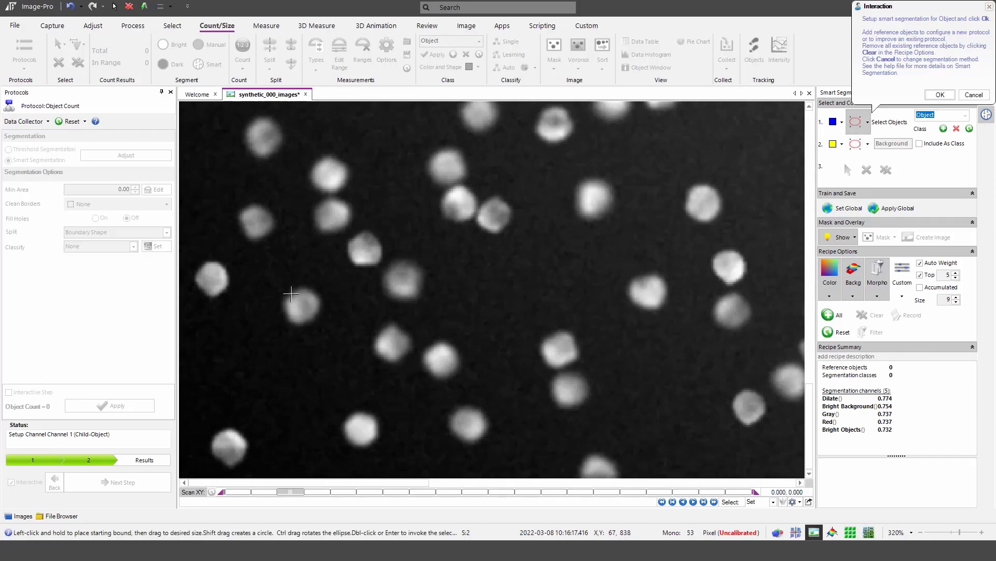
left_click_drag(292, 294, 317, 318)
left_click_drag(216, 439, 243, 461)
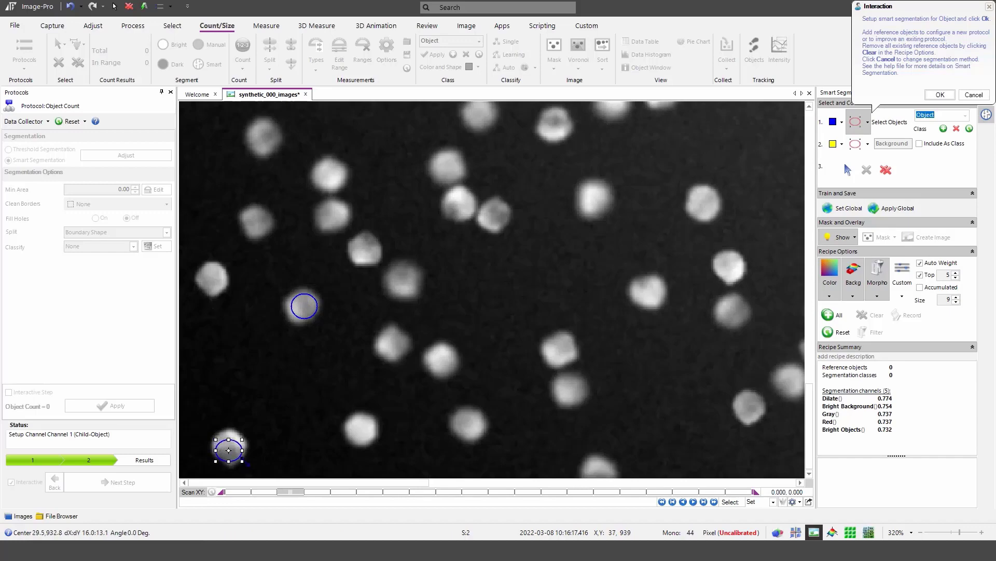
- Mark an elliptical background reference in the dark area between the cells and accept the smart segmentation
left_click(856, 144)
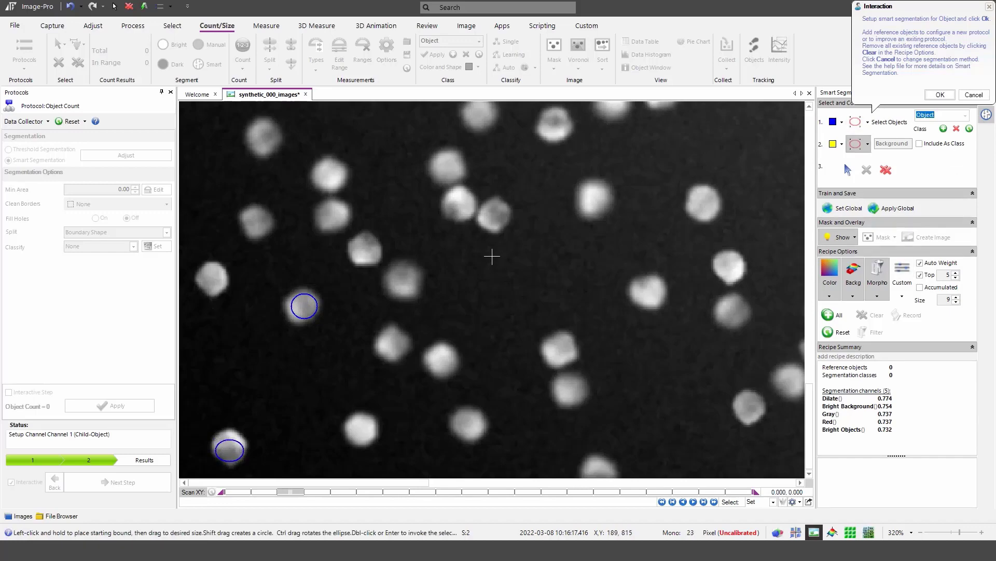
left_click_drag(481, 254, 629, 311)
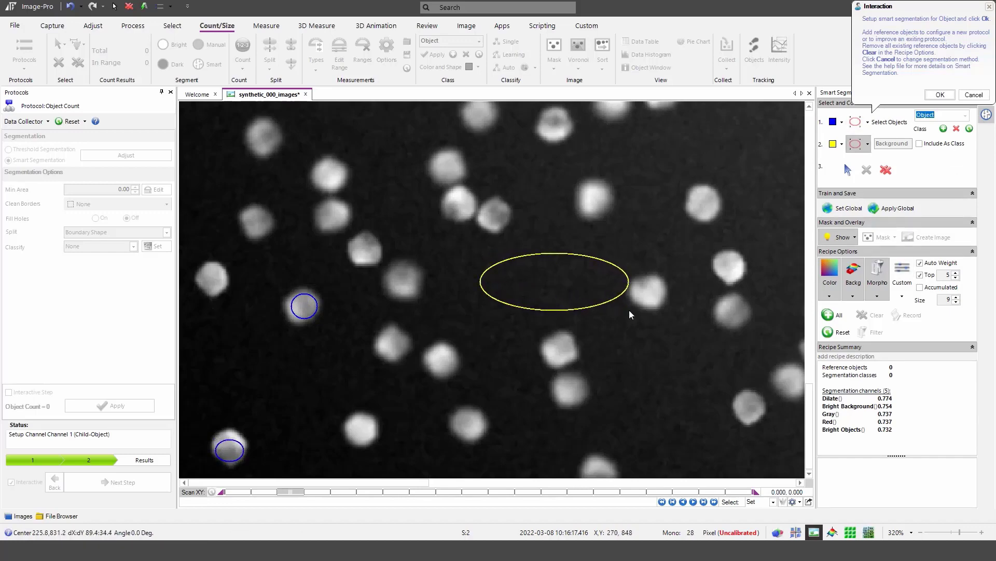
scroll(492, 369, "down", 3)
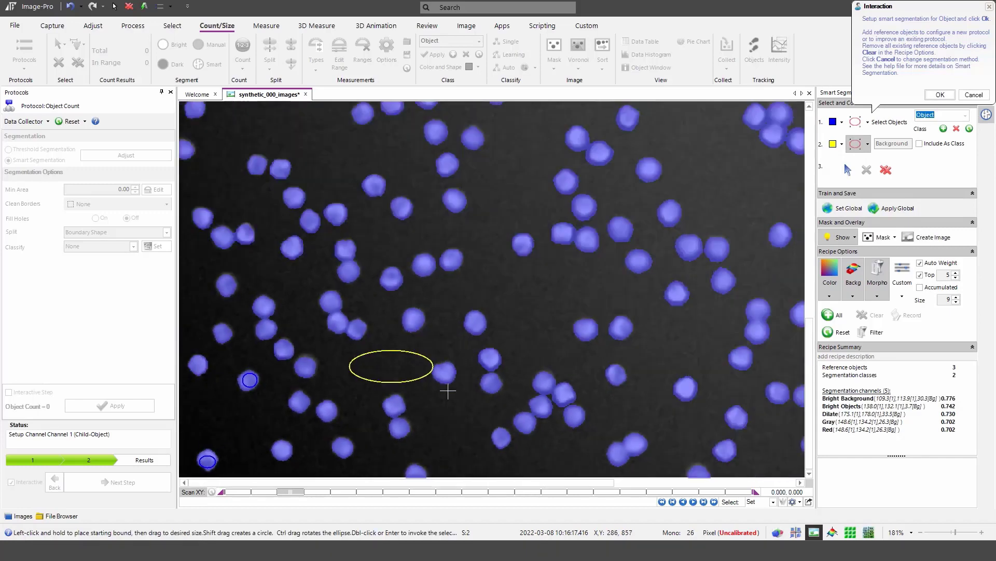
scroll(448, 390, "down", 3)
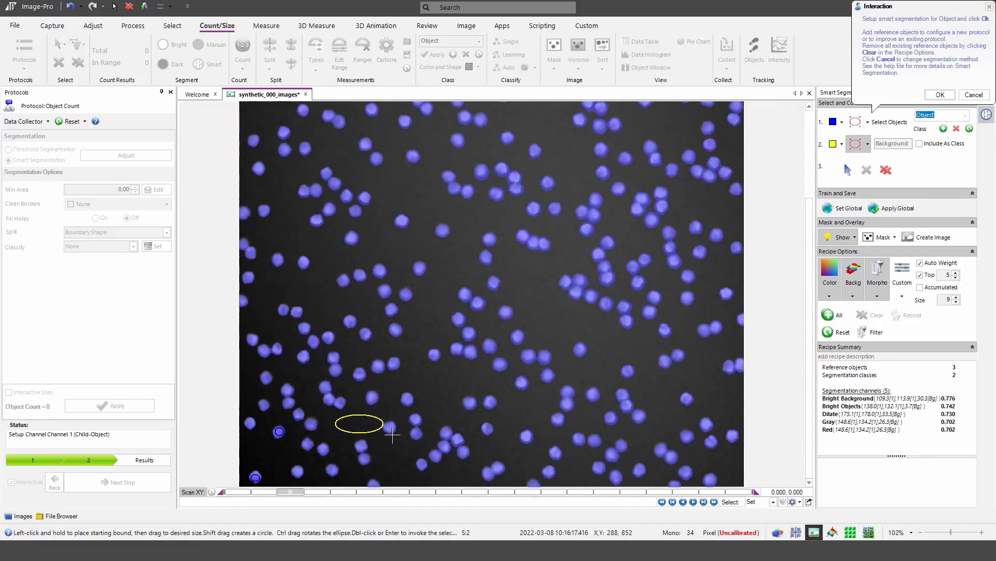
left_click(940, 94)
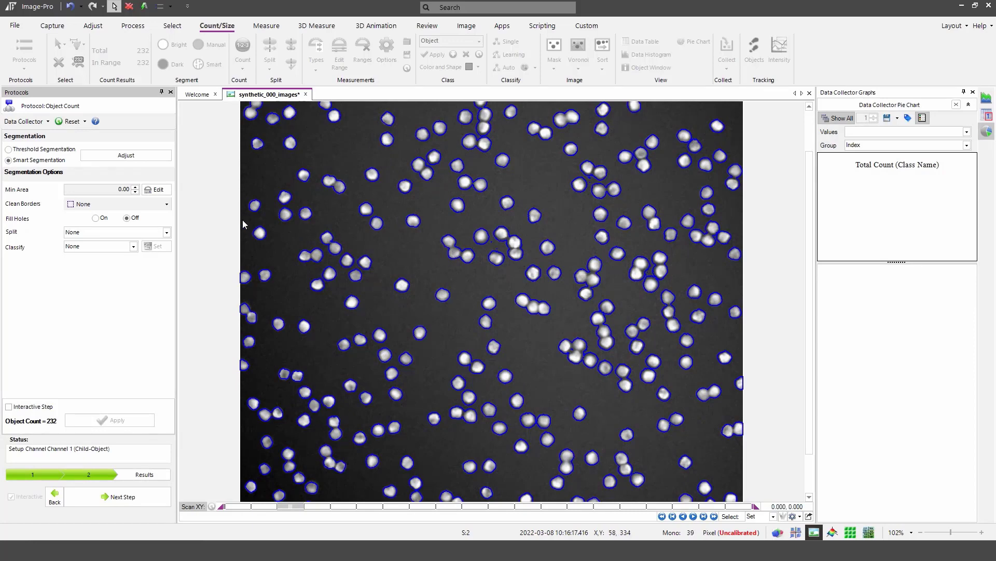
- Apply Watershed splitting to separate the touching objects
left_click(166, 233)
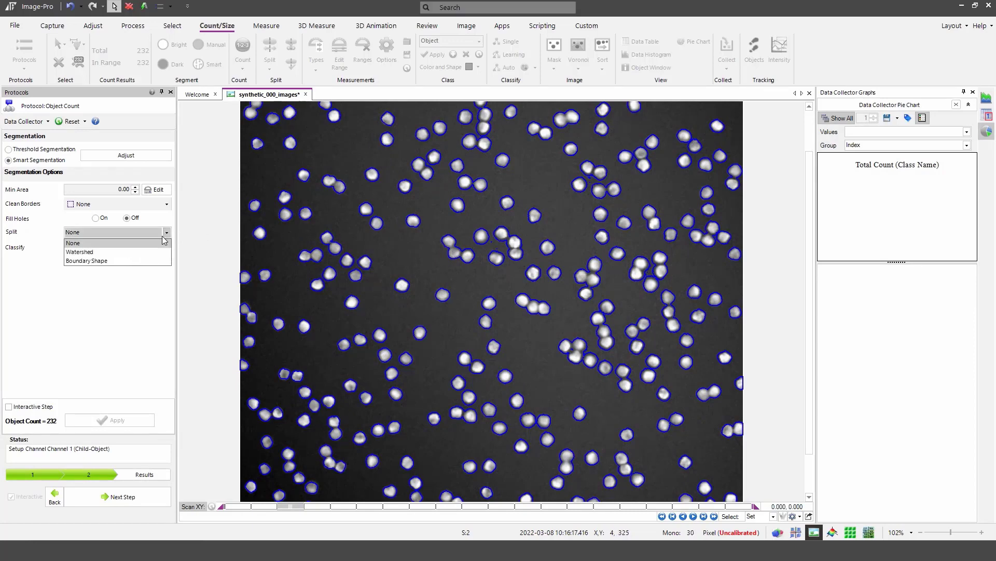
left_click(131, 252)
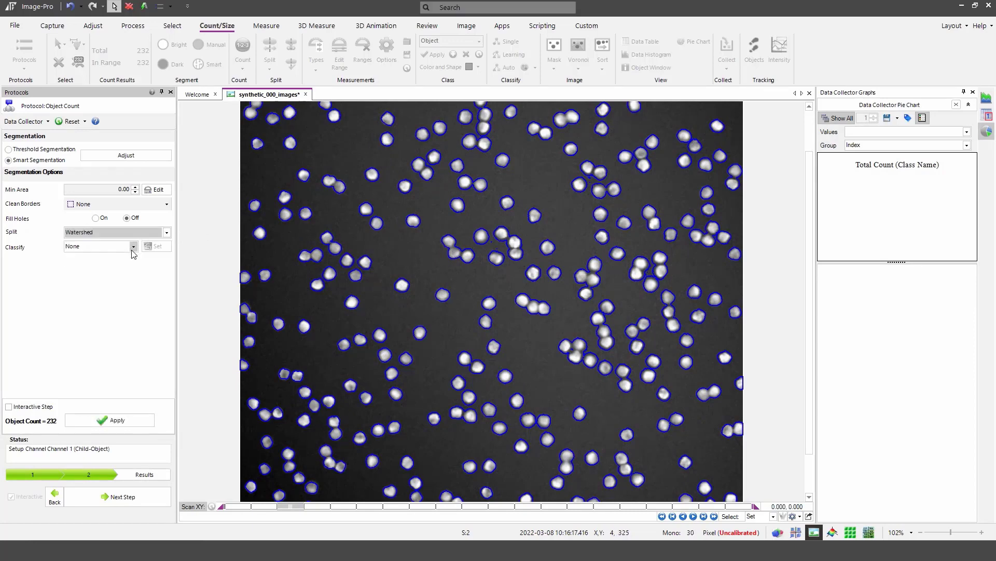
left_click(127, 421)
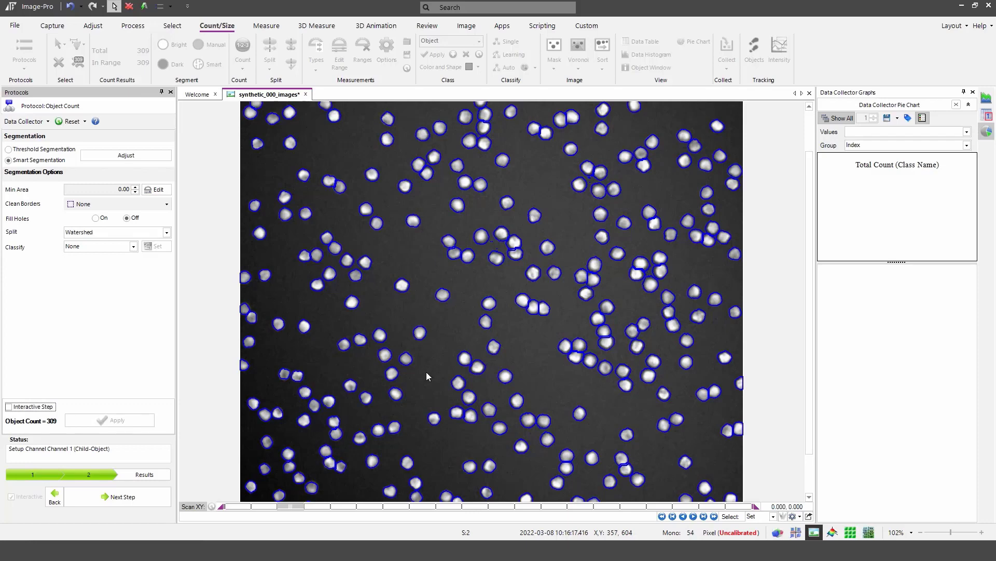
- Set the minimum object area to 199.23, turn on hole filling and apply the segmentation options
left_click(156, 189)
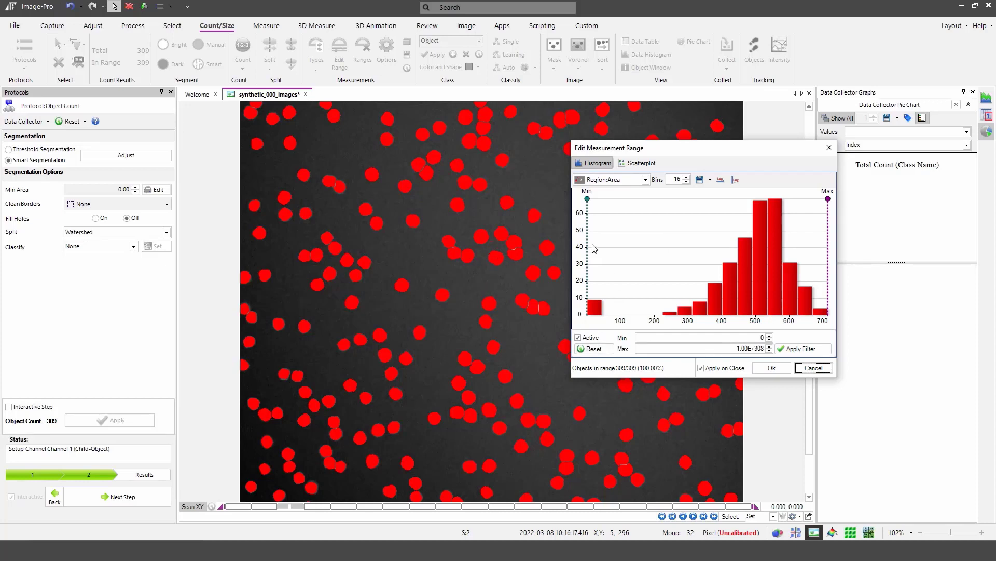
left_click_drag(587, 244, 654, 259)
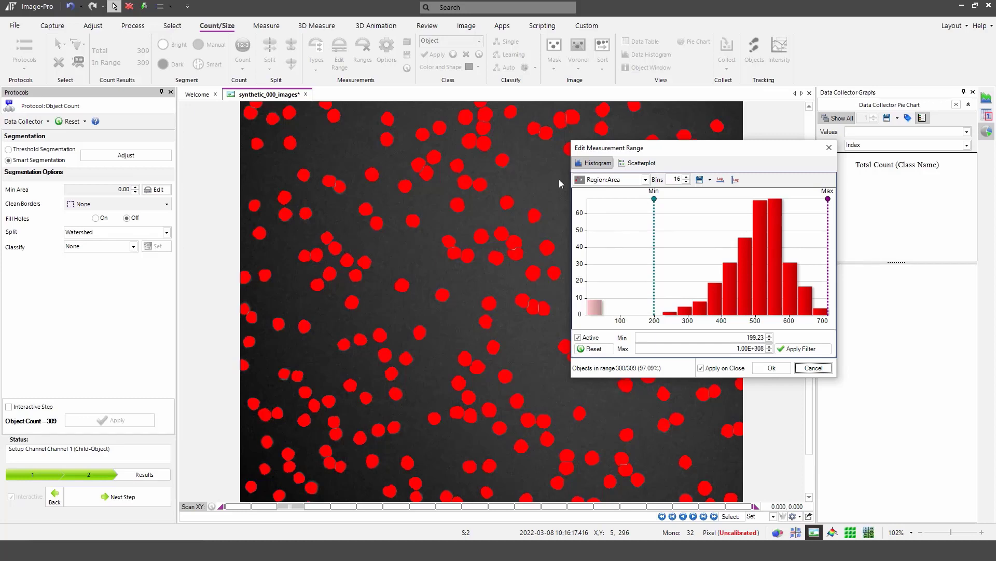
left_click_drag(675, 153, 667, 149)
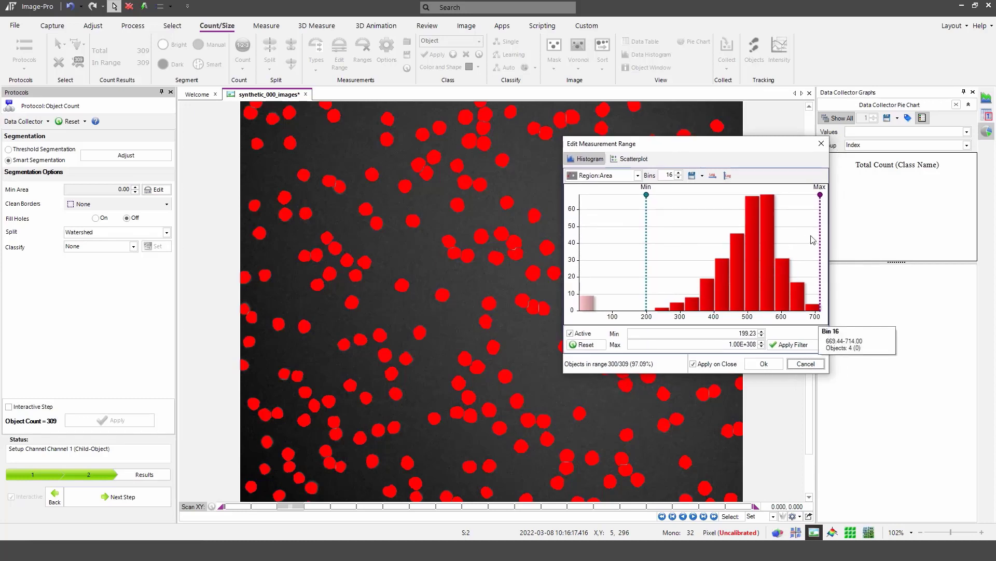
left_click(760, 364)
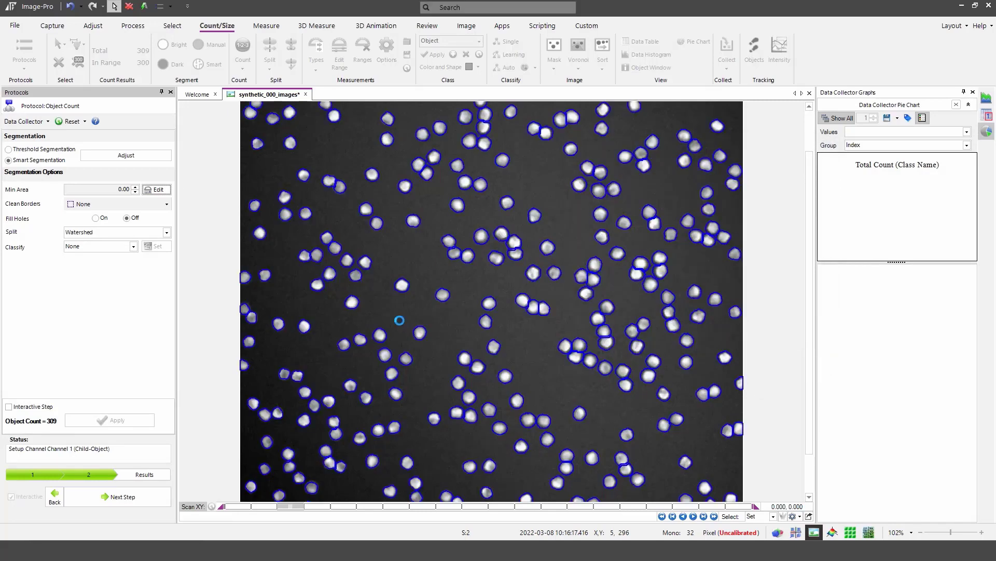
left_click(97, 219)
left_click(111, 420)
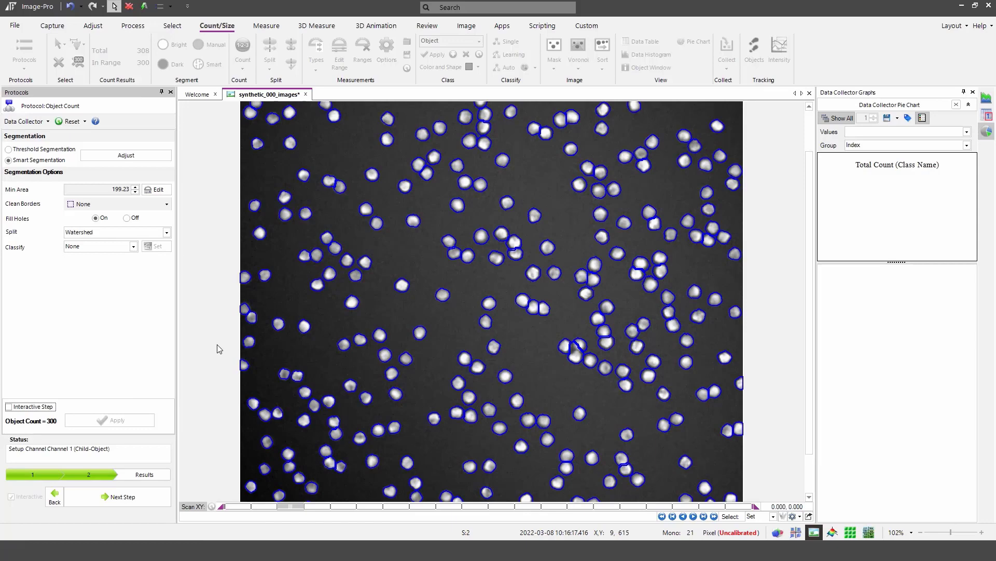
- Proceed to the results, enlarge the Data Collector table and display a heat map of Image.Total Object Count
left_click(111, 499)
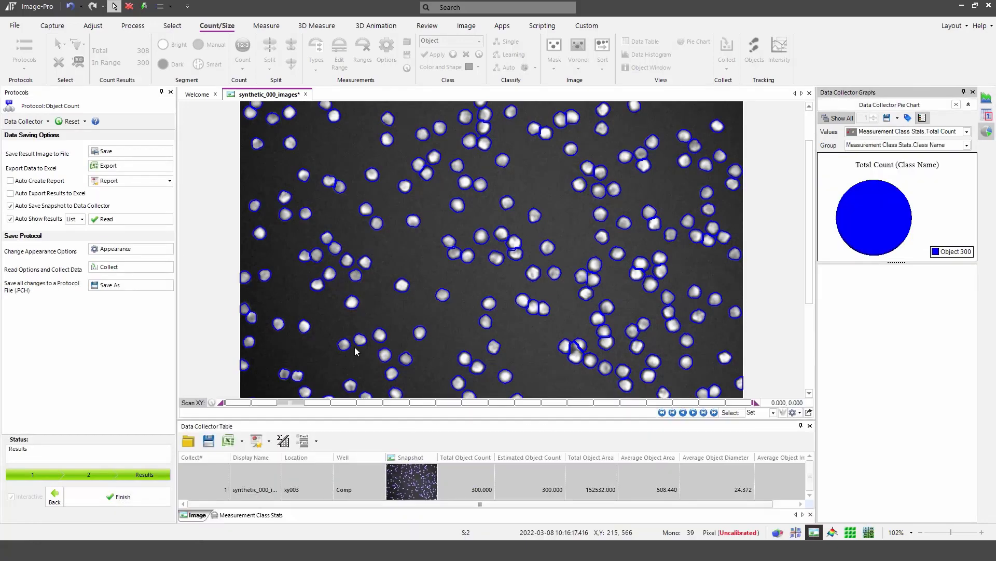
left_click_drag(396, 420, 428, 361)
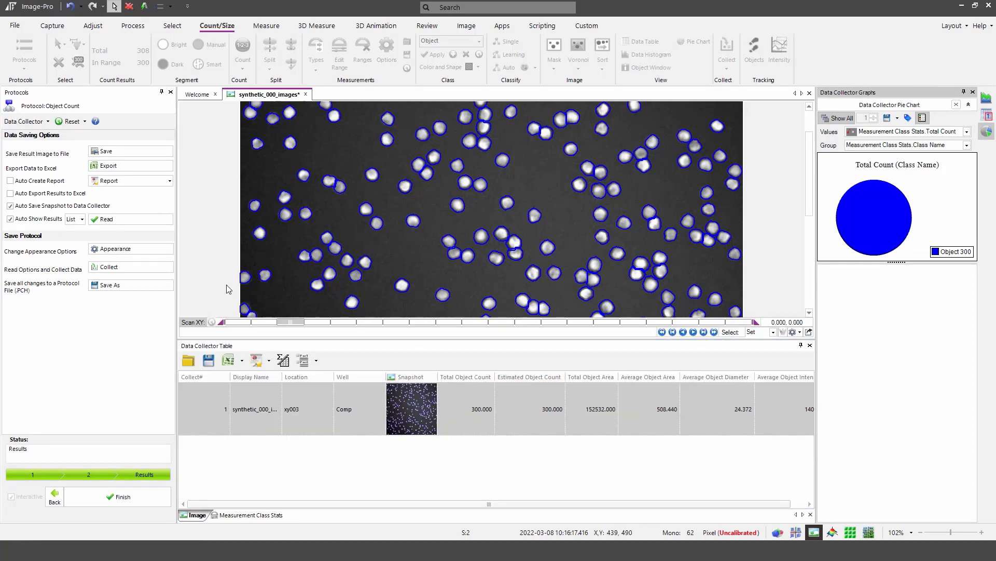
left_click(83, 220)
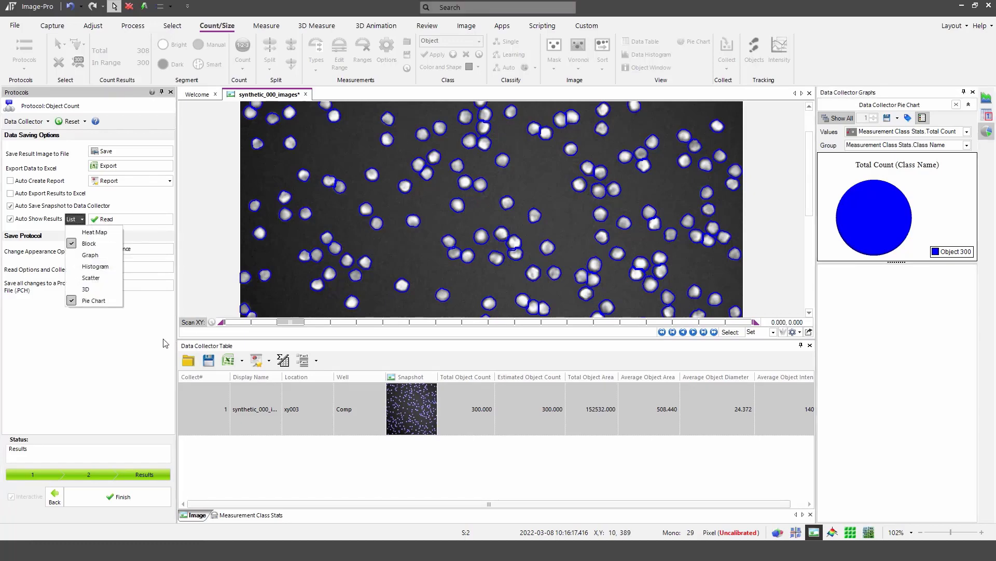
left_click(95, 236)
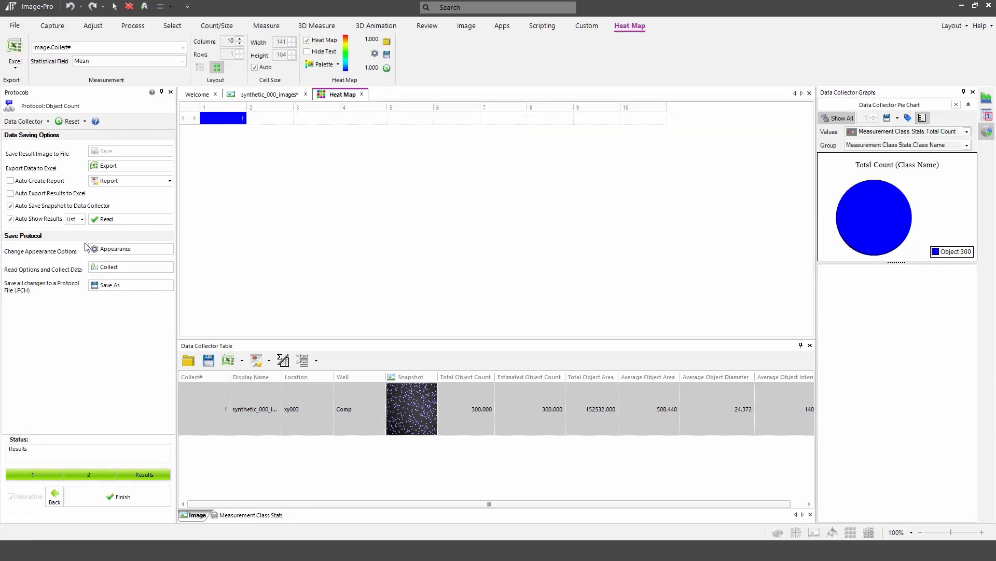
left_click(183, 47)
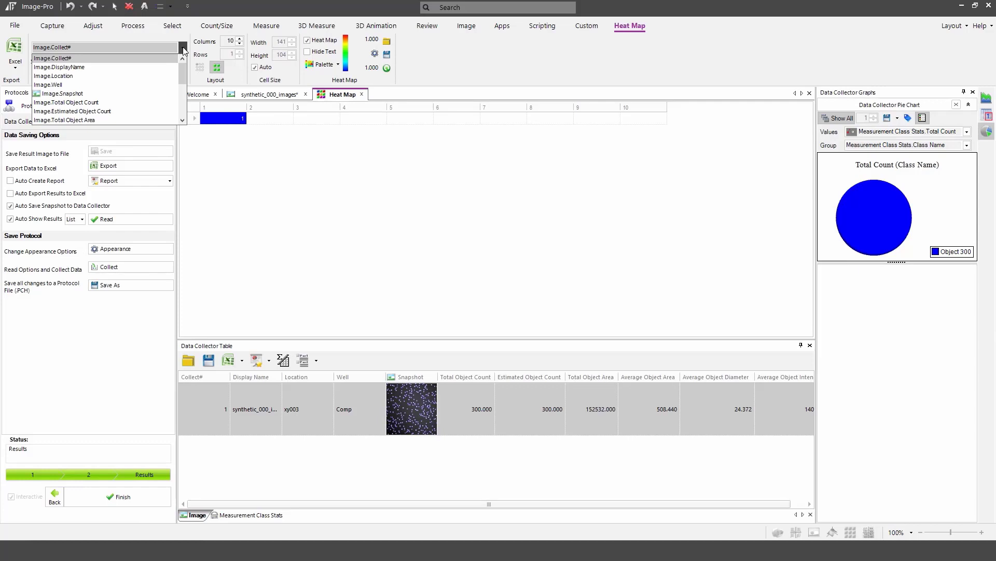
left_click(139, 103)
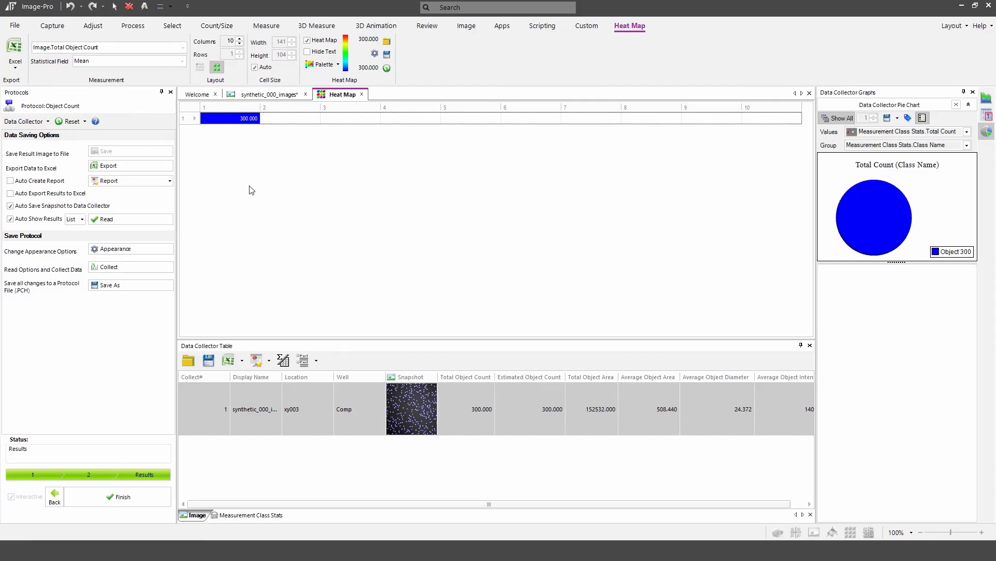
- Remove the pie chart from the automatically shown results and read the current display options into the protocol
left_click(82, 219)
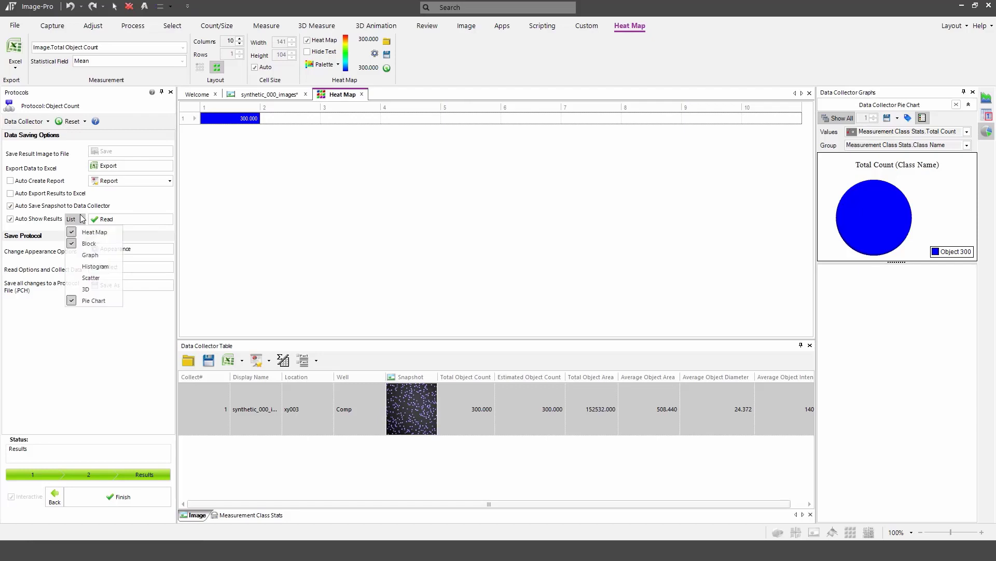
left_click(71, 301)
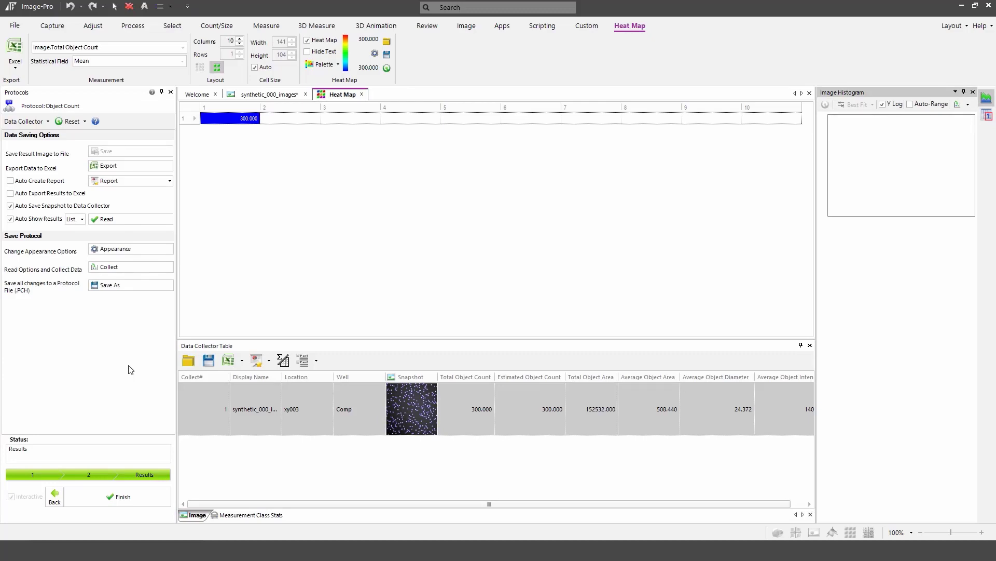
left_click(138, 221)
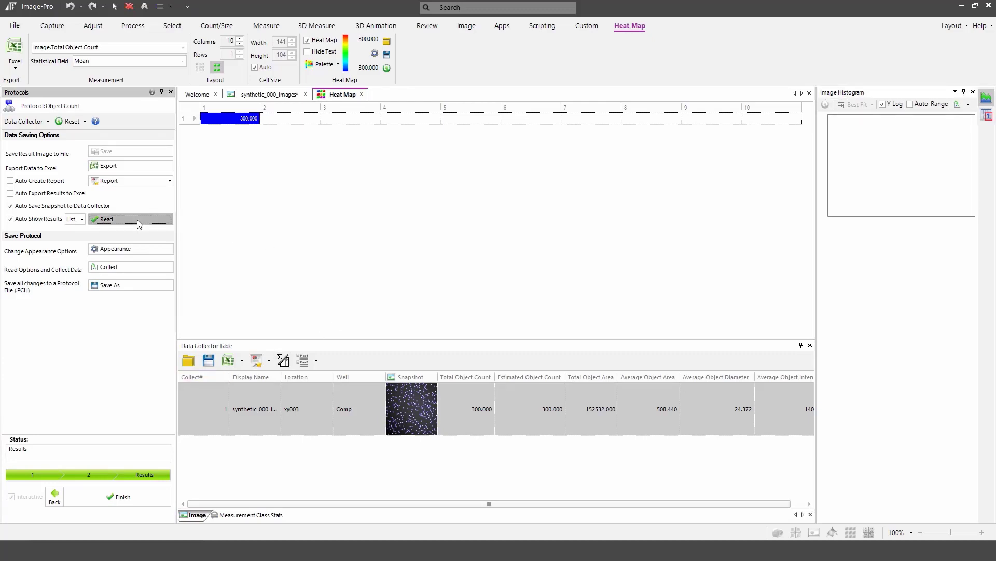
- Save the Object Count protocol as version 2
left_click(98, 286)
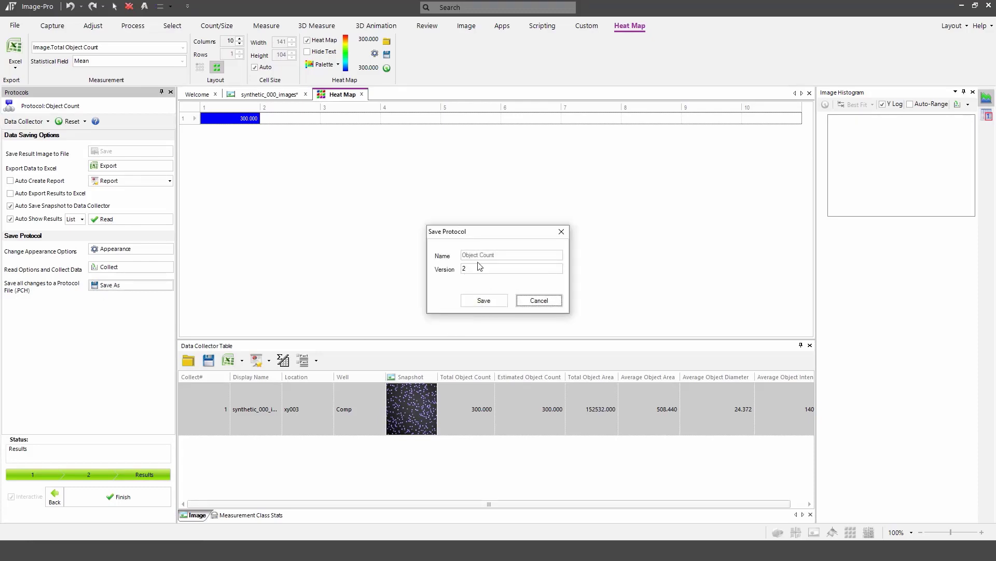
left_click(471, 303)
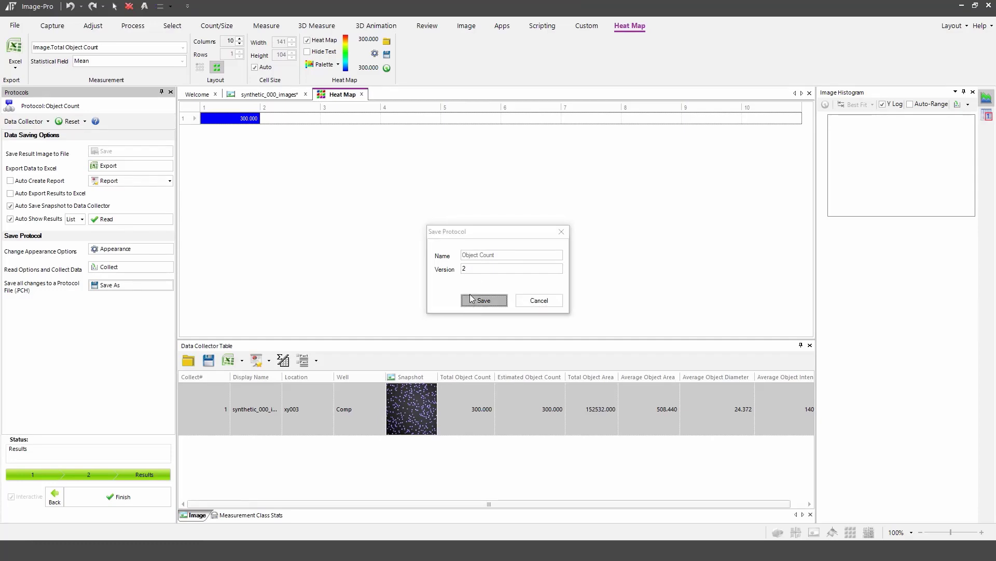
- Finish the current protocol run, then rerun the protocol non-interactively on the selected locations of the image set
left_click(128, 500)
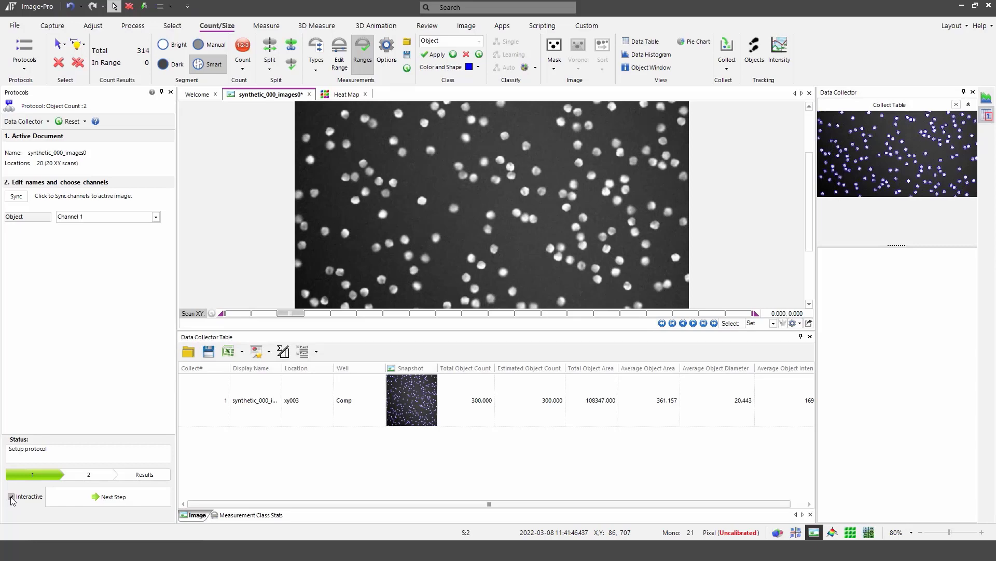
left_click(11, 496)
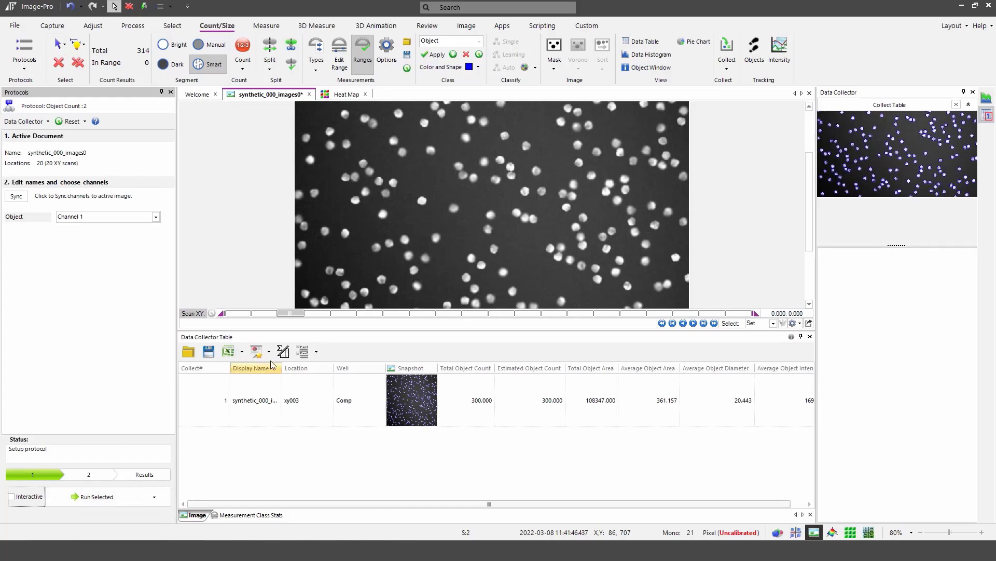
left_click_drag(293, 315, 458, 312)
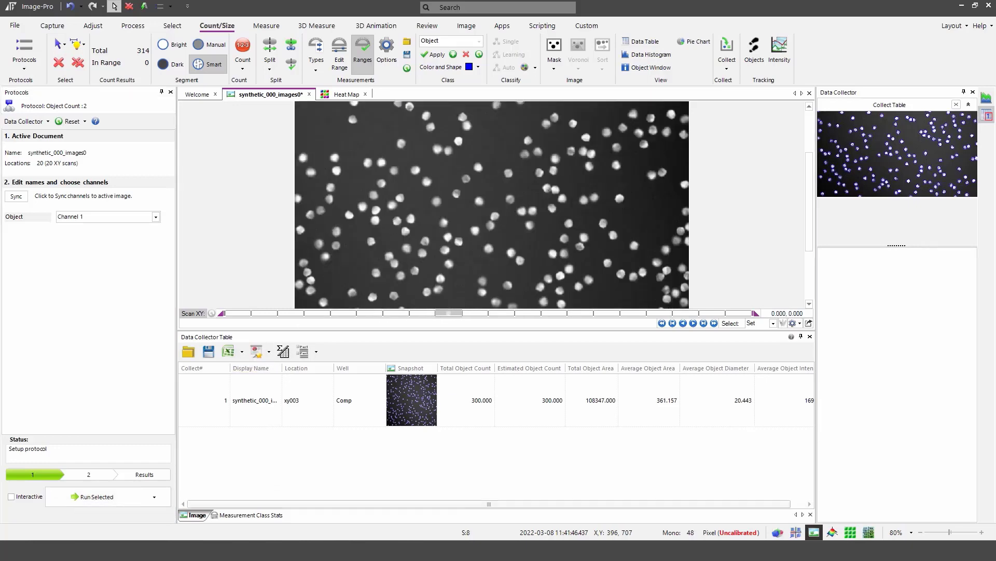
left_click(70, 499)
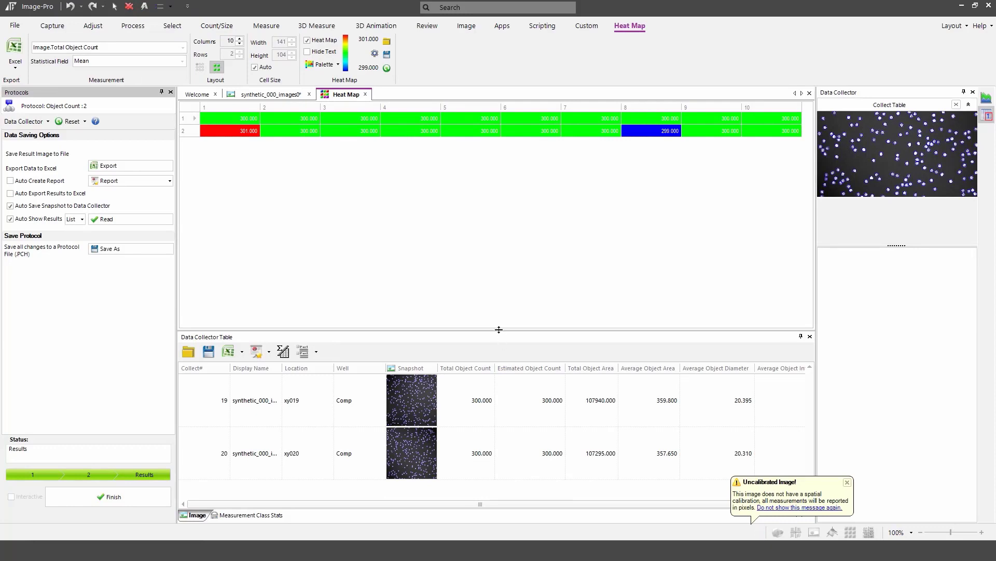
- Reduce the height of the Data Collector table and generate the Object Count report from the protocol results
left_click_drag(497, 331, 497, 293)
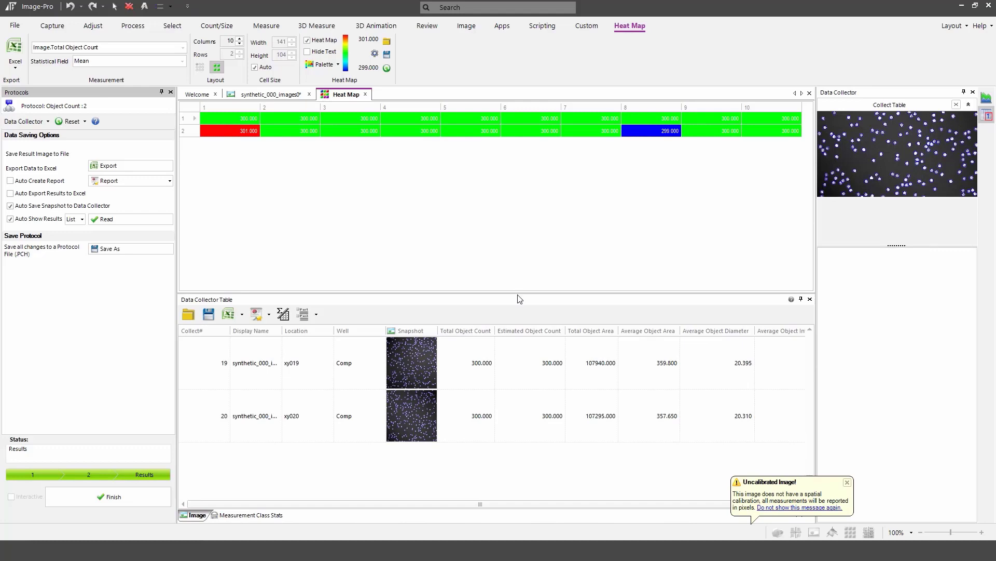
left_click_drag(520, 299, 519, 370)
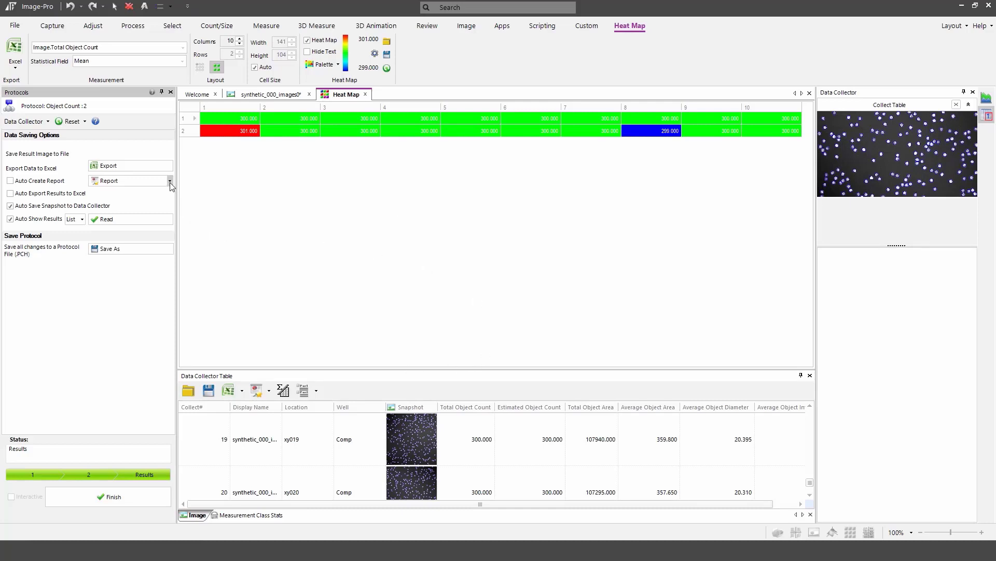
left_click(123, 181)
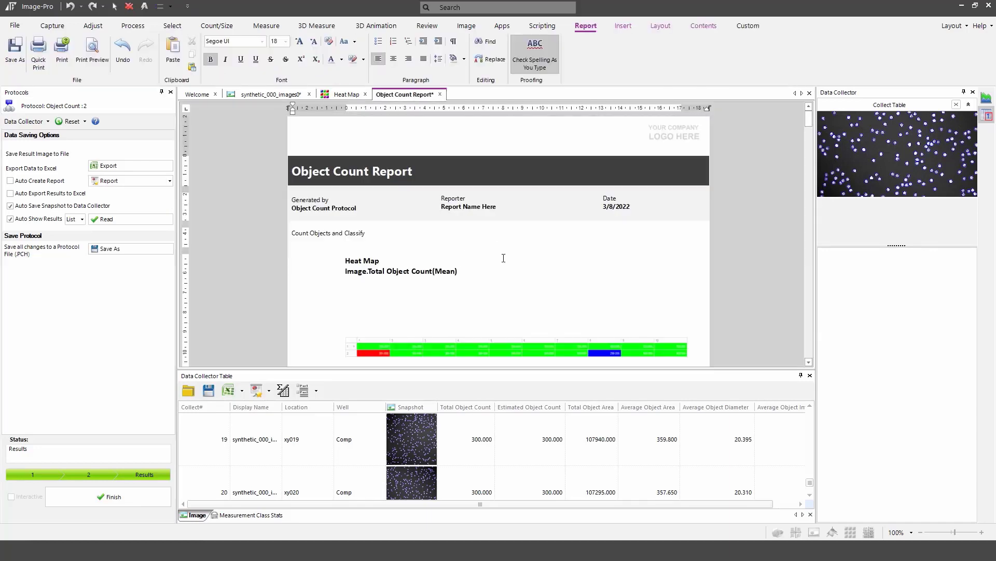
- Examine the report's heat map, Object Count vs. Location graph and Data Collector image table
scroll(512, 261, "down", 5)
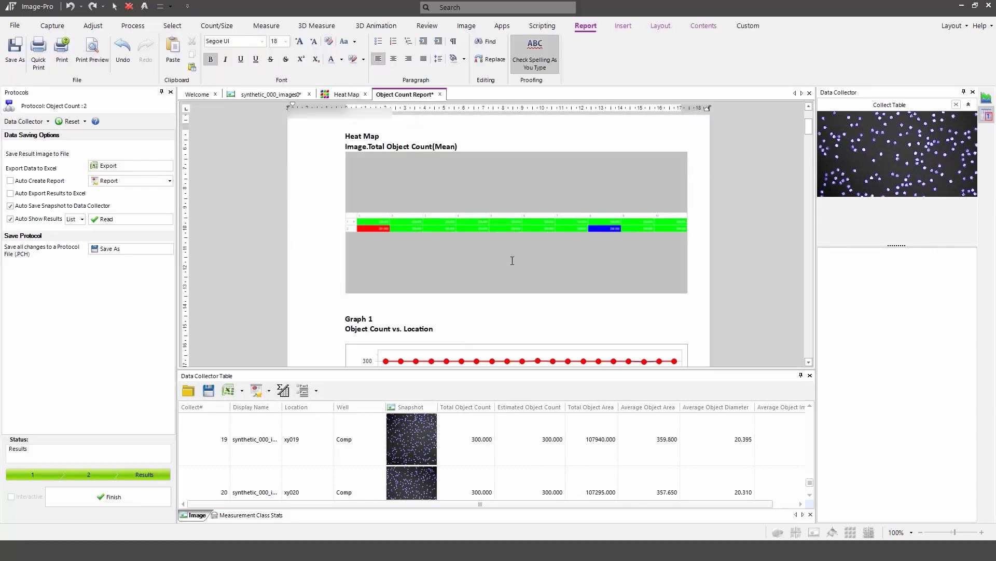
scroll(511, 259, "up", 3)
scroll(510, 258, "up", 1)
scroll(512, 257, "down", 5)
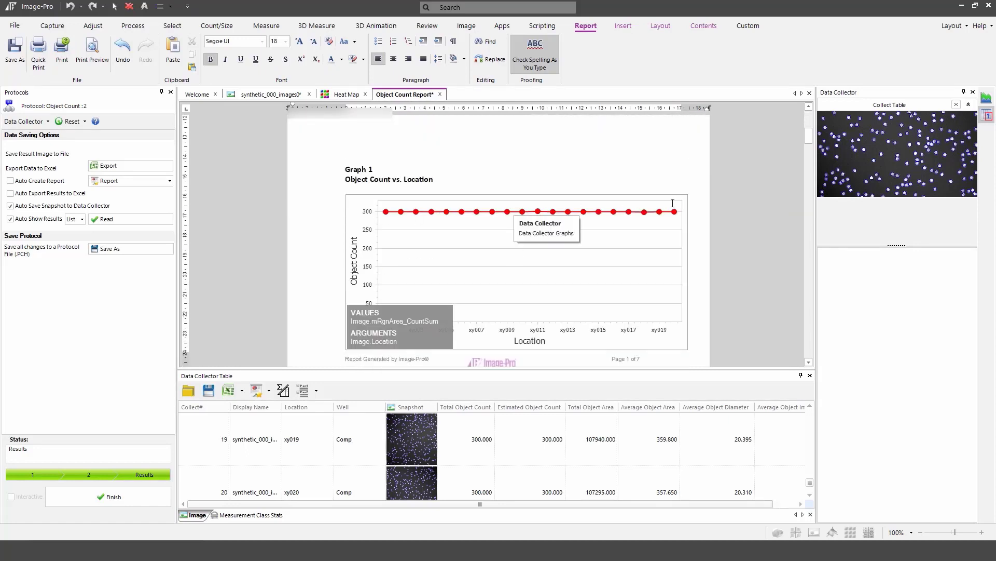
scroll(673, 204, "down", 1)
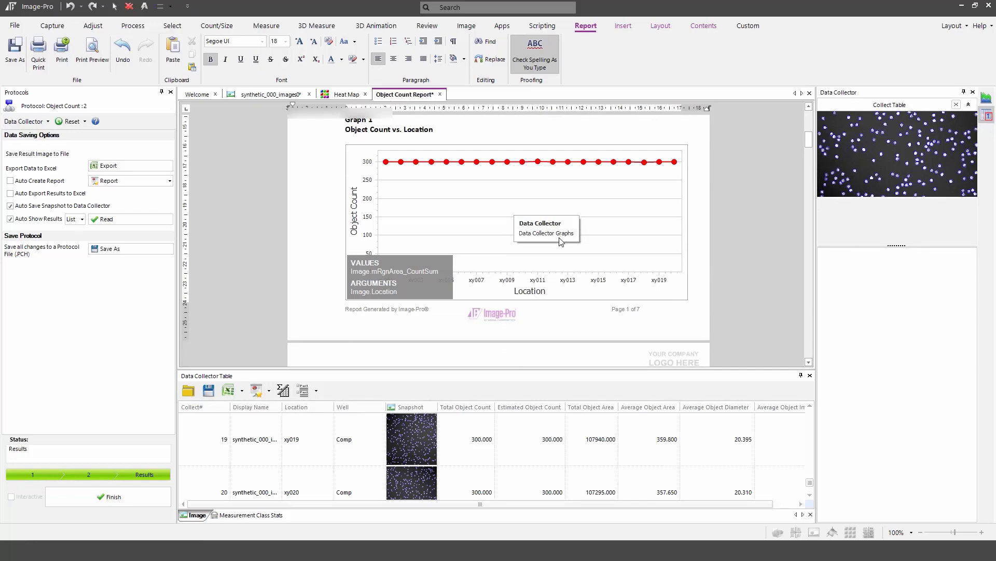
scroll(561, 241, "down", 5)
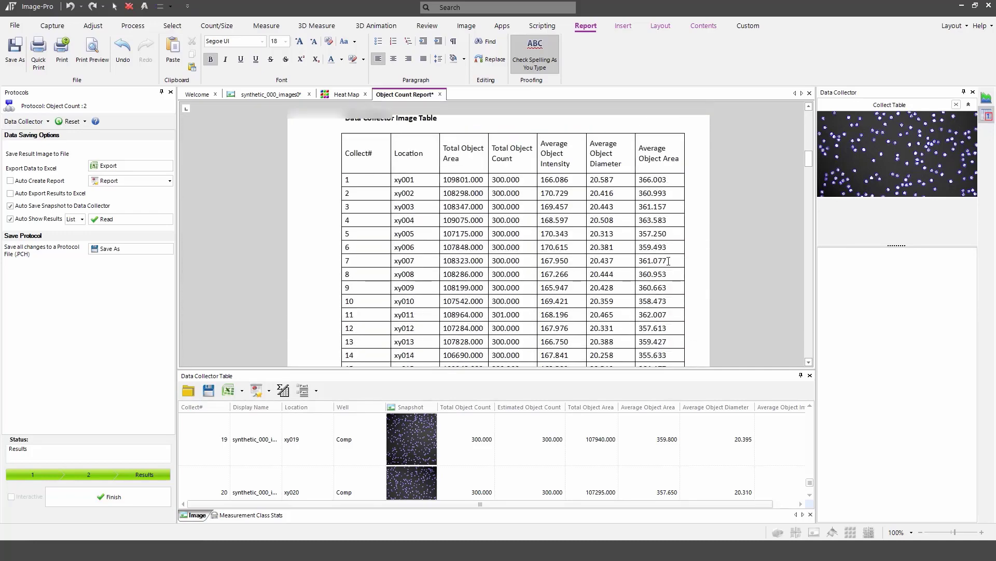
scroll(532, 258, "down", 10)
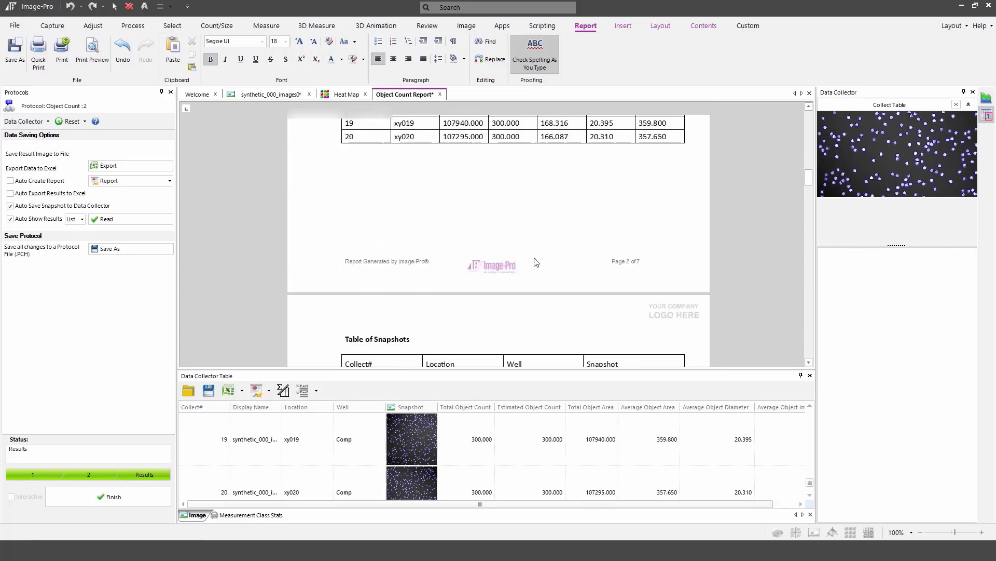
scroll(536, 258, "up", 12)
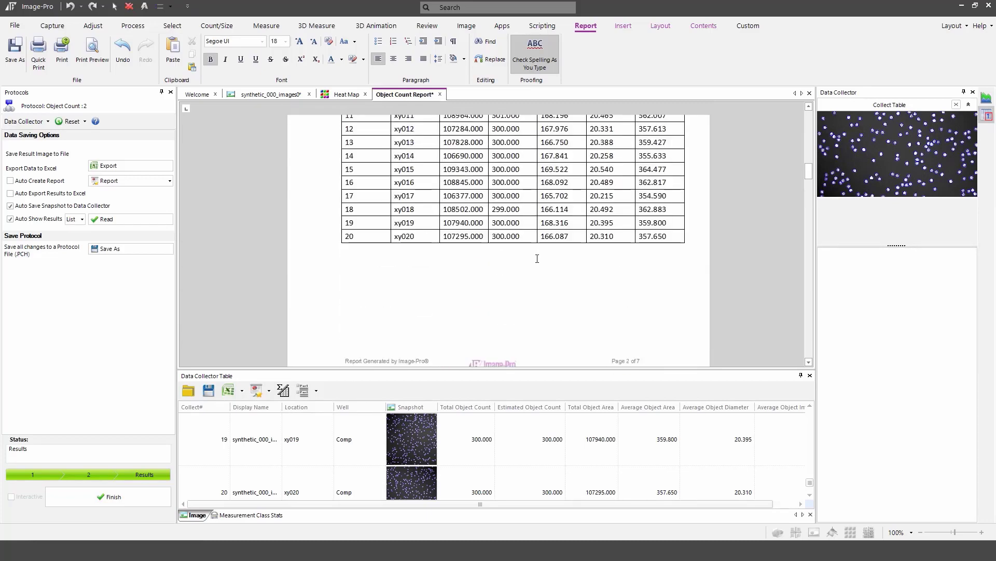
scroll(443, 237, "up", 10)
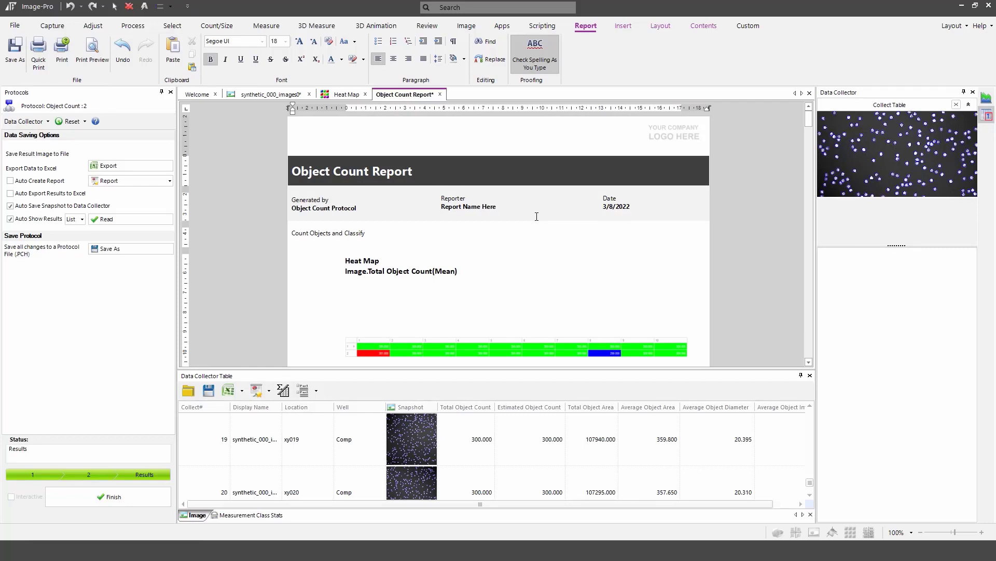
- Finish the protocol run and batch process the synthetic_000_images folder inside BBBC004_v1_000_images in Downloads
left_click(112, 499)
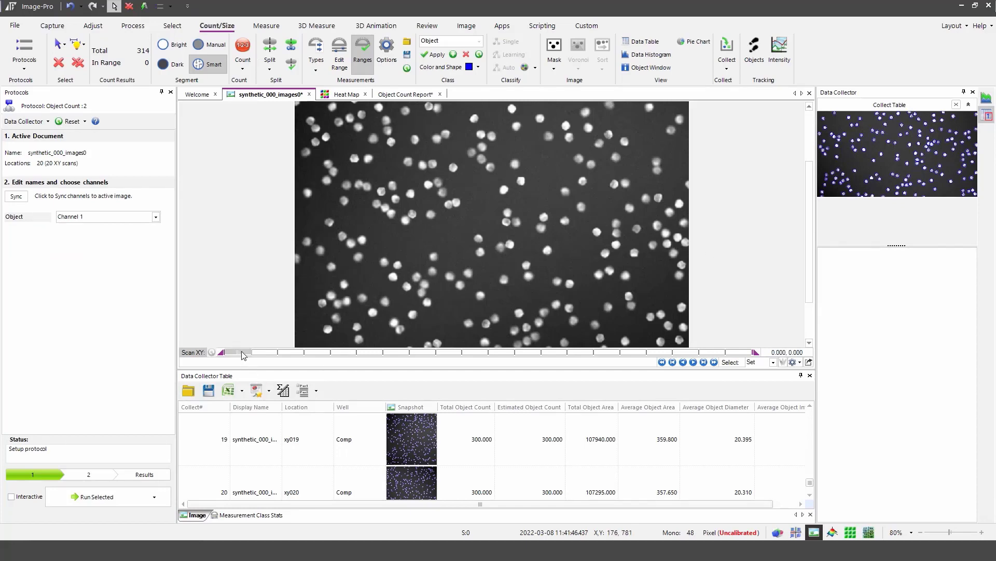
mouse_move(240, 352)
left_mouse_down()
mouse_move(531, 367)
mouse_move(239, 369)
left_mouse_up()
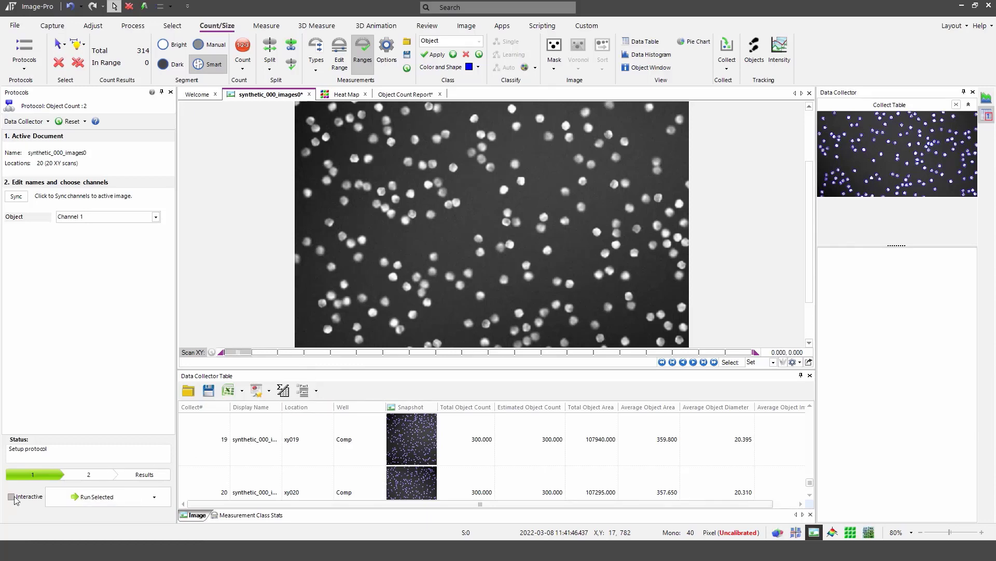
left_click(157, 496)
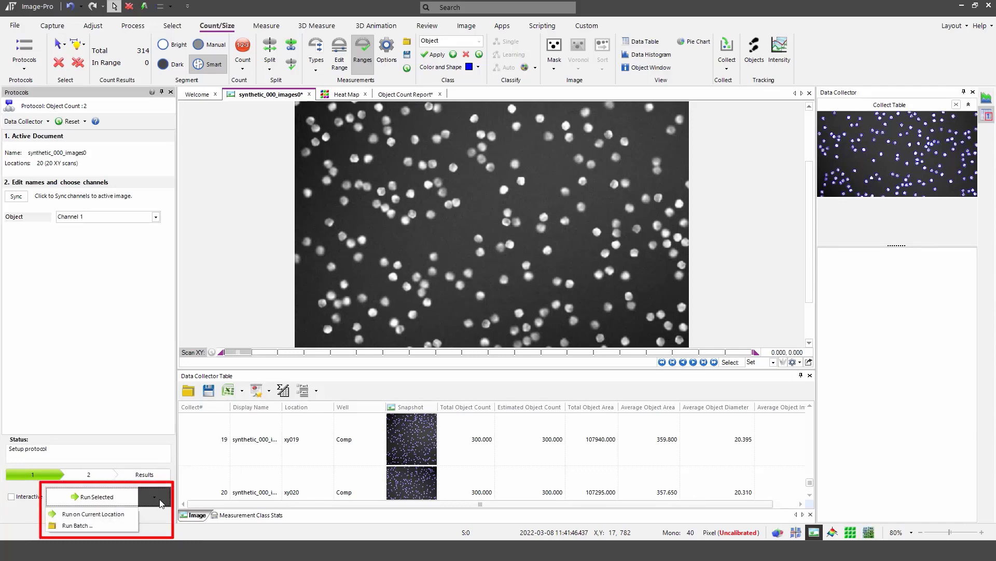
left_click(108, 527)
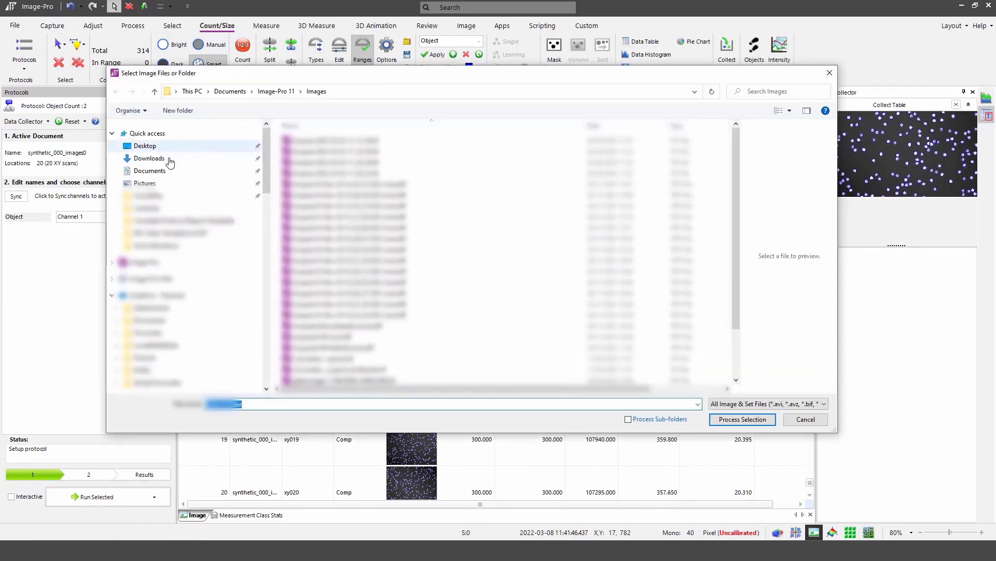
left_click(169, 161)
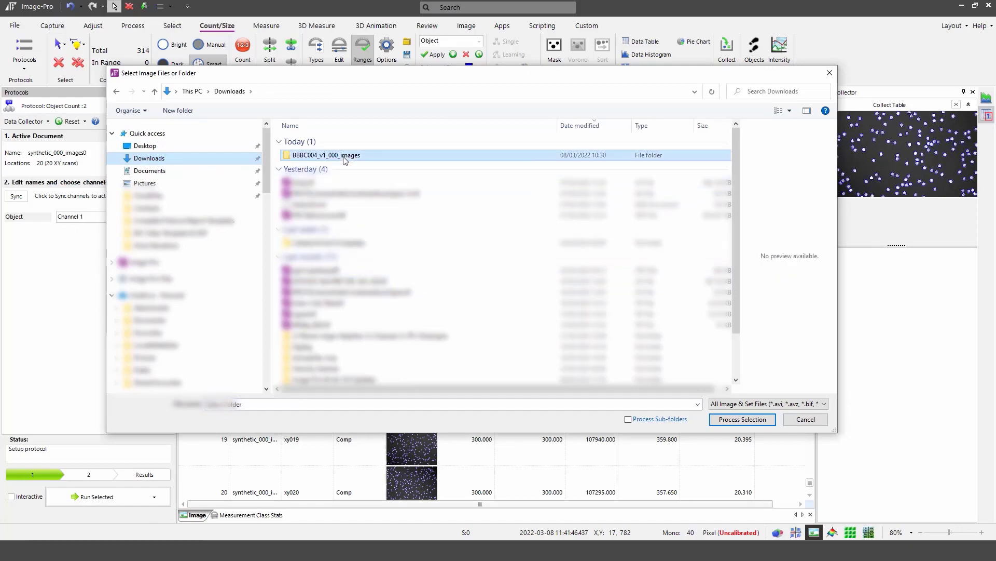
double_click(345, 155)
double_click(327, 141)
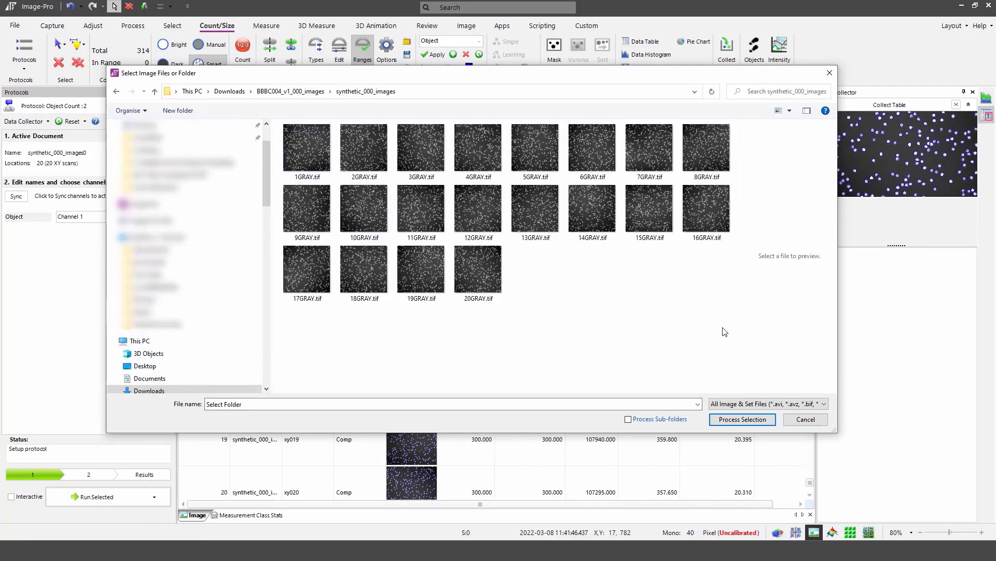
left_click(730, 423)
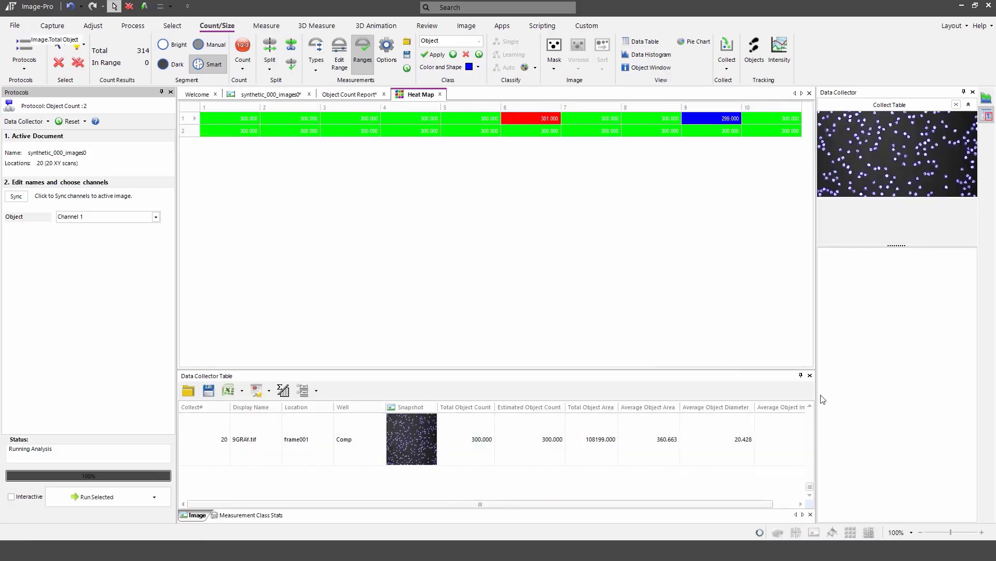
- Enlarge the Data Collector table and review the batch results collected for each image file
left_click_drag(548, 370, 557, 305)
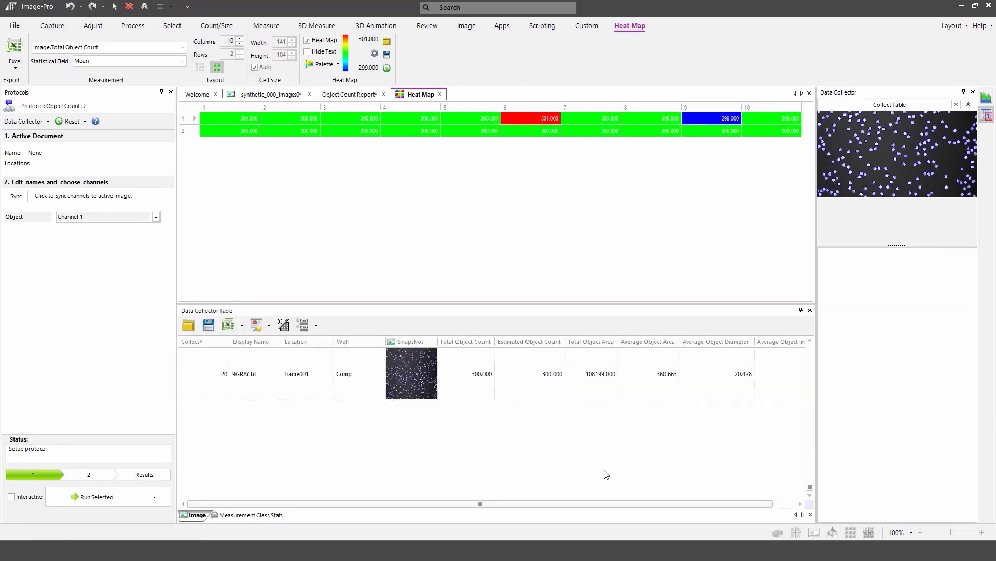
scroll(441, 429, "up", 5)
scroll(441, 428, "up", 2)
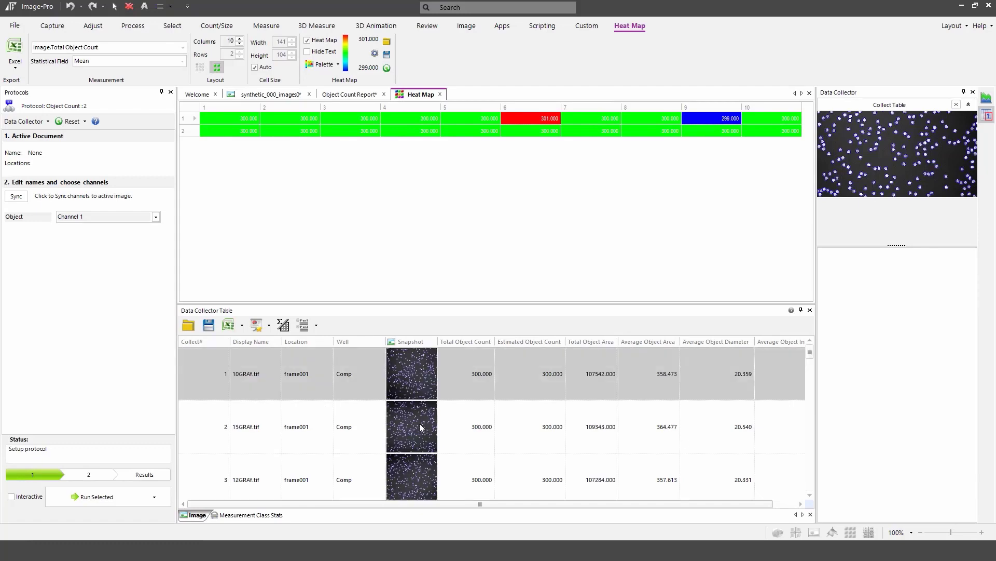
scroll(254, 378, "down", 4)
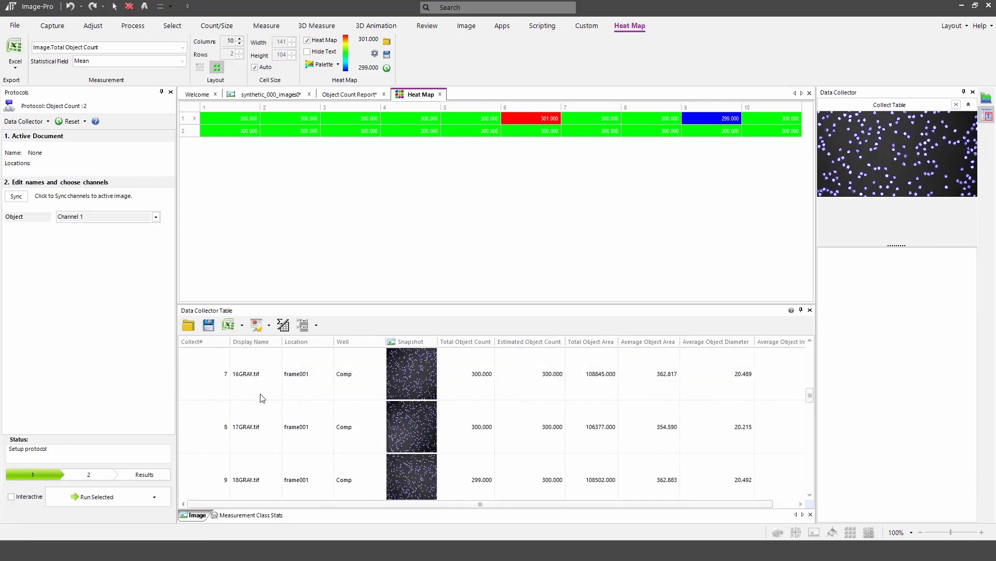